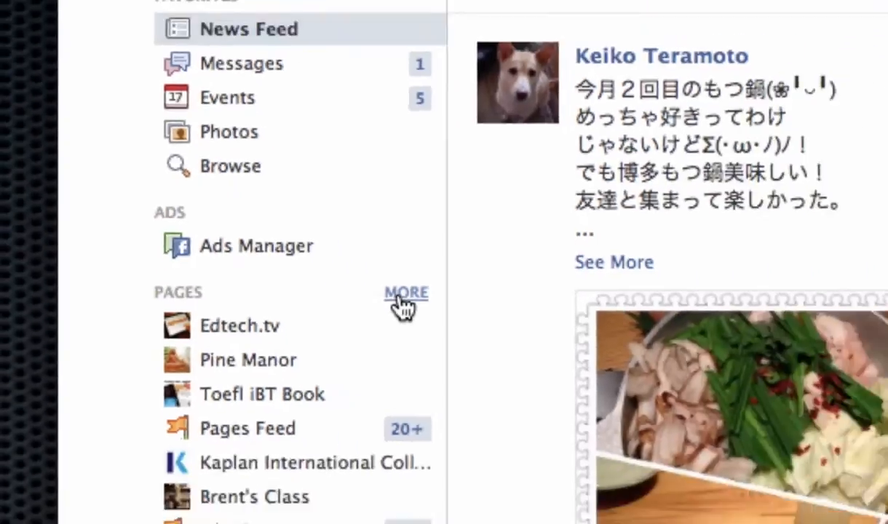
# Start creating a new Facebook Page from the full list of pages and choose the Cause or Community category
pyautogui.click(535, 306)
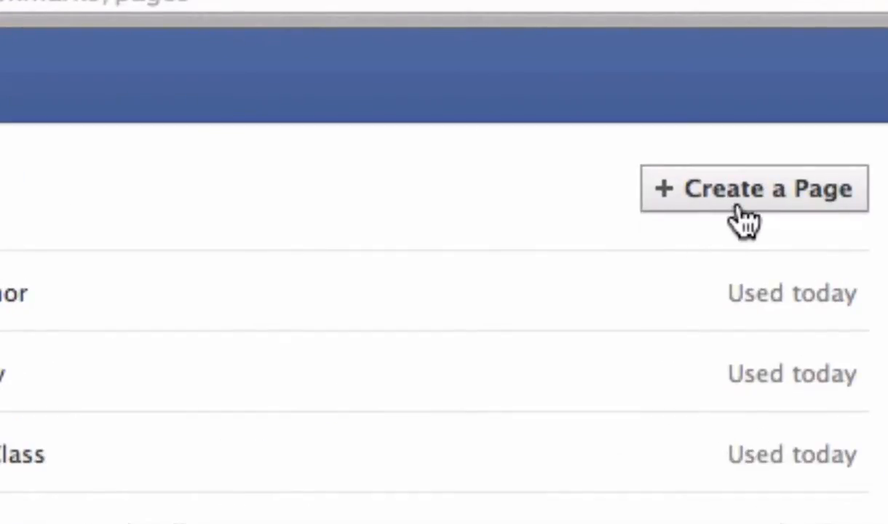
pyautogui.click(739, 209)
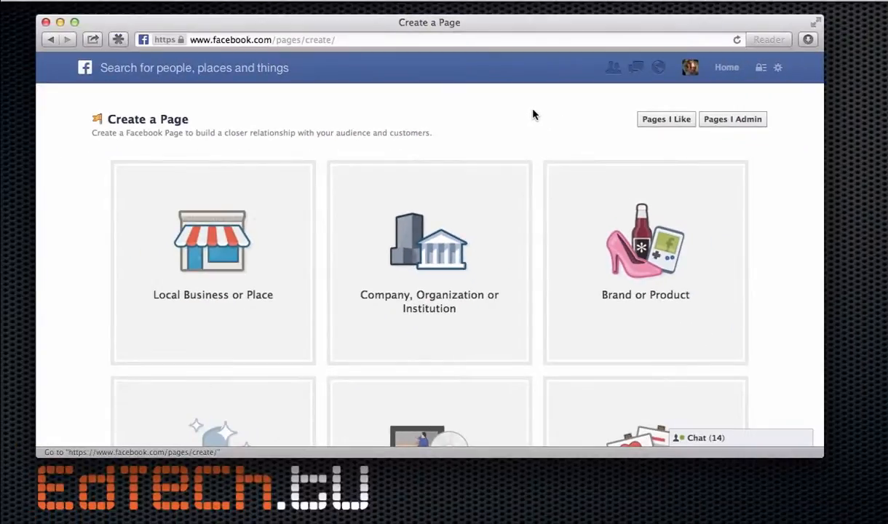
pyautogui.scroll(-1, 529, 232)
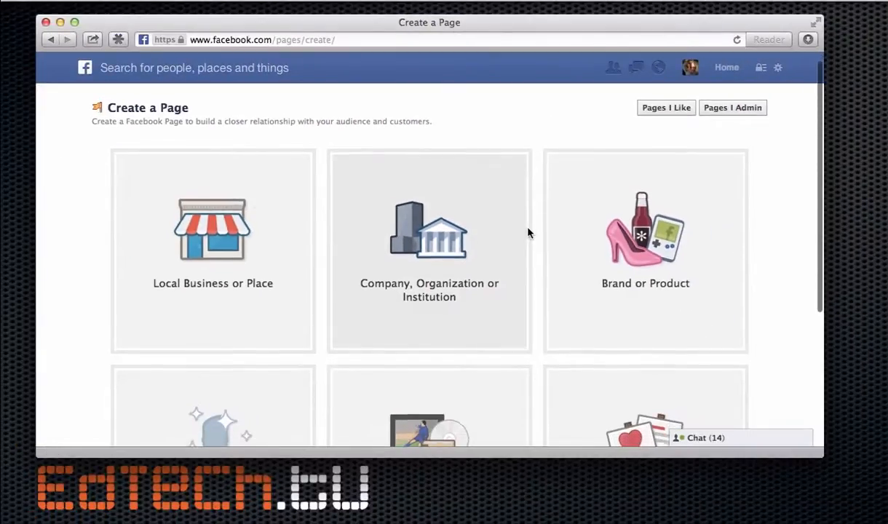
pyautogui.scroll(-3, 529, 232)
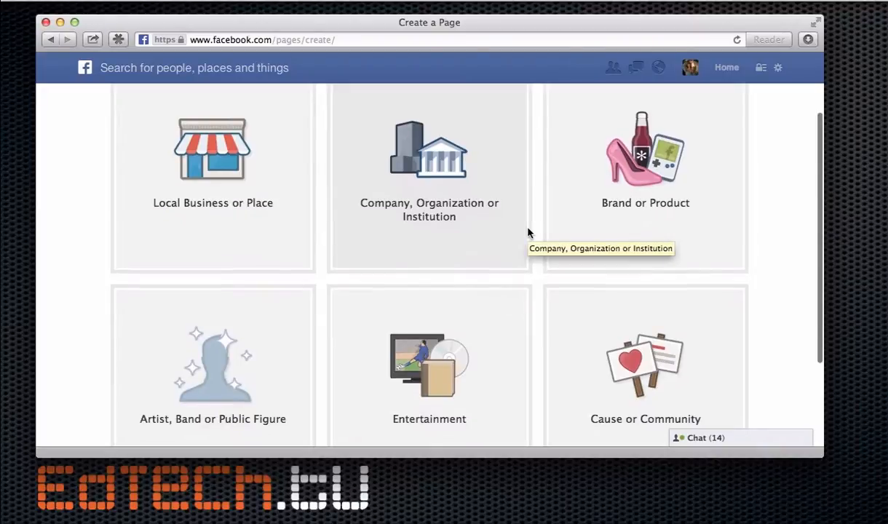
pyautogui.scroll(-3, 529, 232)
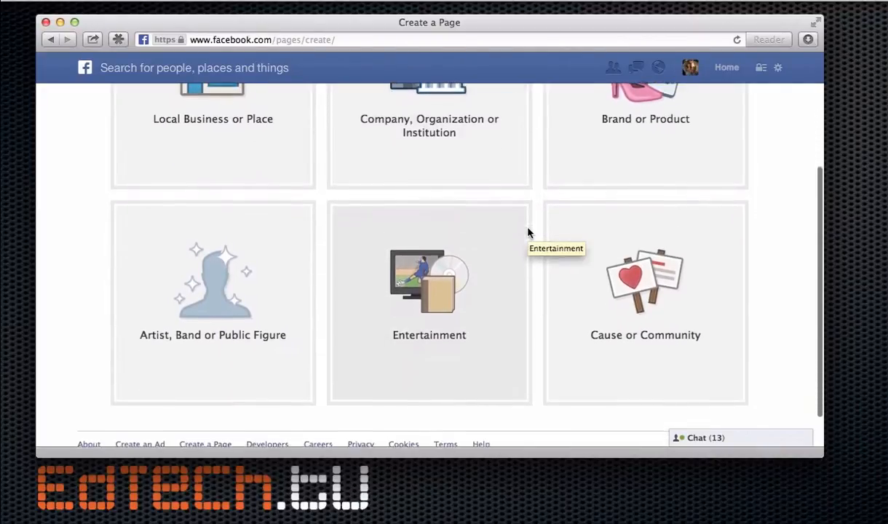
pyautogui.scroll(-2, 529, 232)
pyautogui.scroll(3, 529, 232)
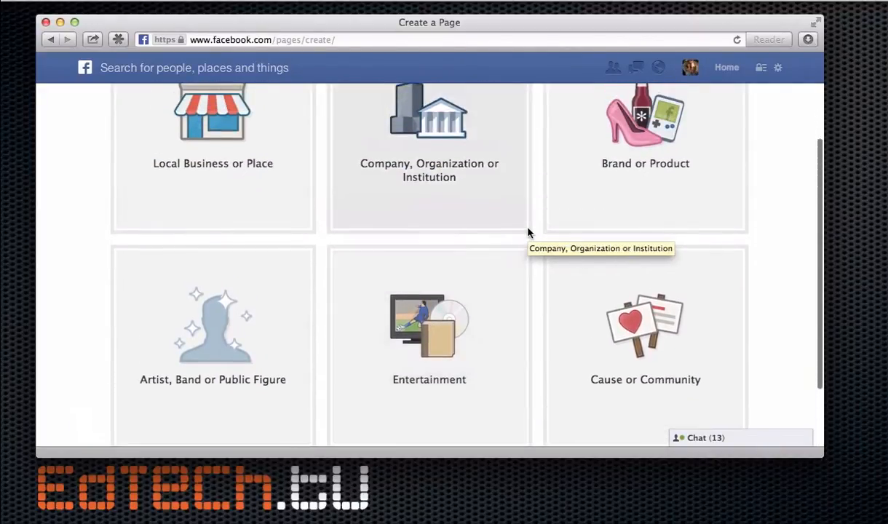
pyautogui.scroll(2, 529, 232)
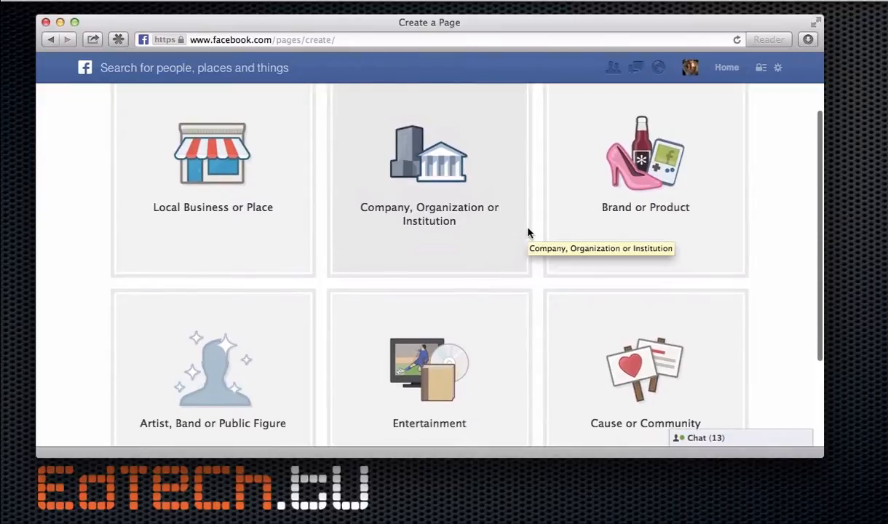
pyautogui.scroll(2, 529, 232)
pyautogui.scroll(-5, 529, 233)
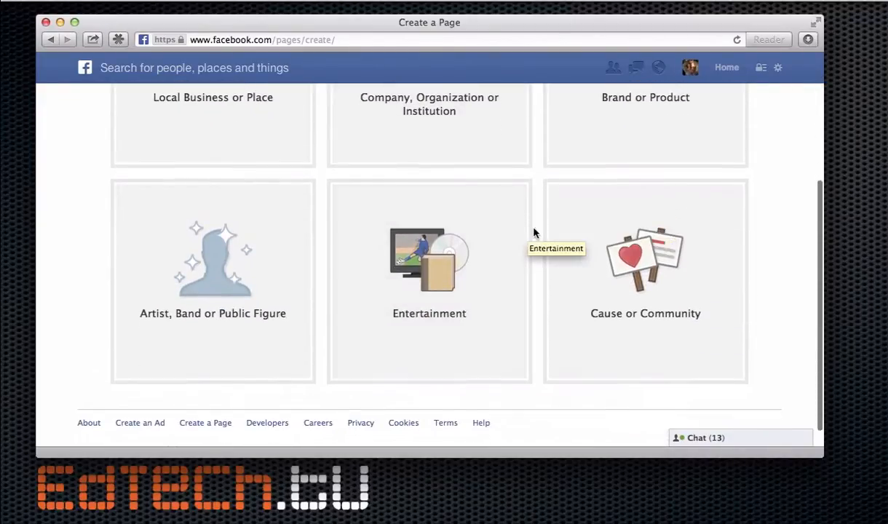
pyautogui.click(643, 281)
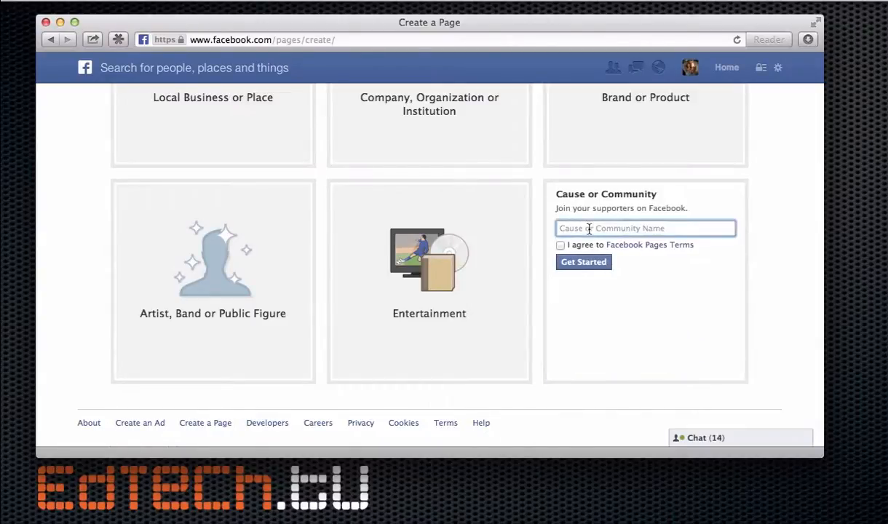
# Name the community page with the owner's first name in the possessive plus "EdTech Page", accept the Facebook Pages Terms and get started
pyautogui.write("Brent's EdTech Page")
pyautogui.click(560, 246)
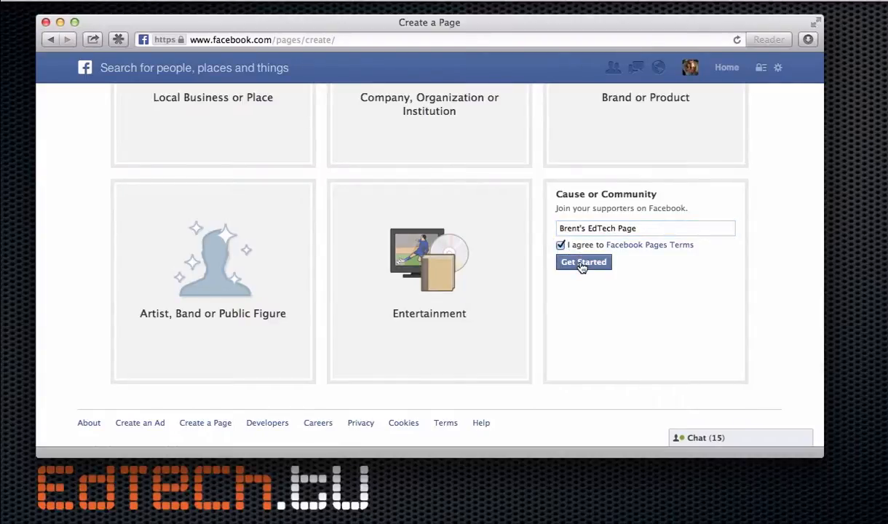
pyautogui.click(582, 263)
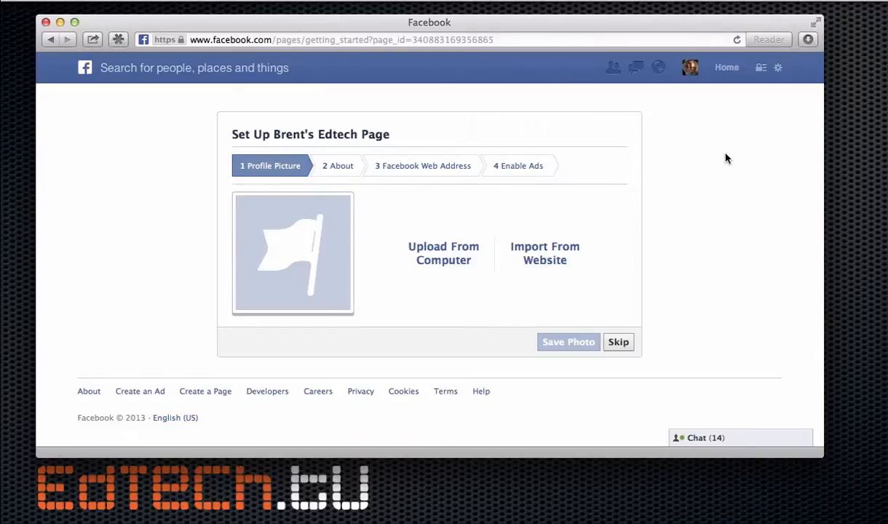
# Upload ETtvLogo.png from the Documents folder as the page's profile picture and continue to the About step
pyautogui.click(434, 260)
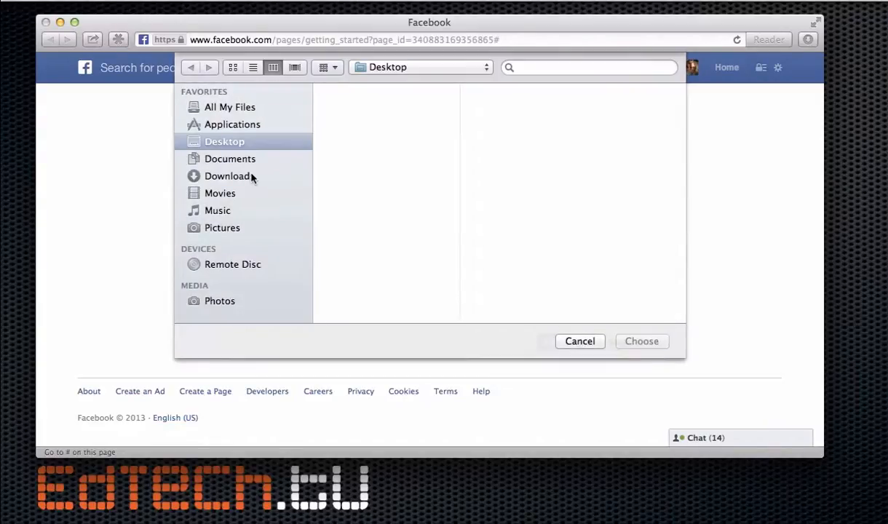
pyautogui.click(251, 160)
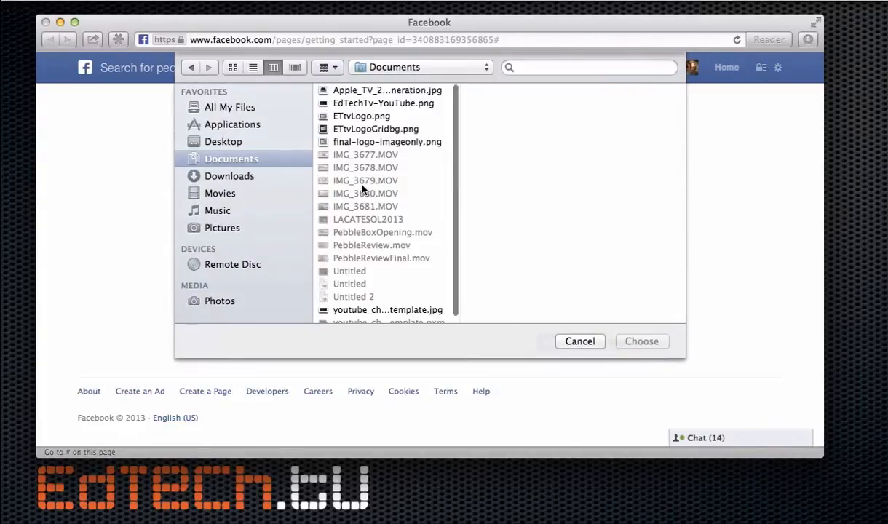
pyautogui.click(358, 116)
pyautogui.click(642, 340)
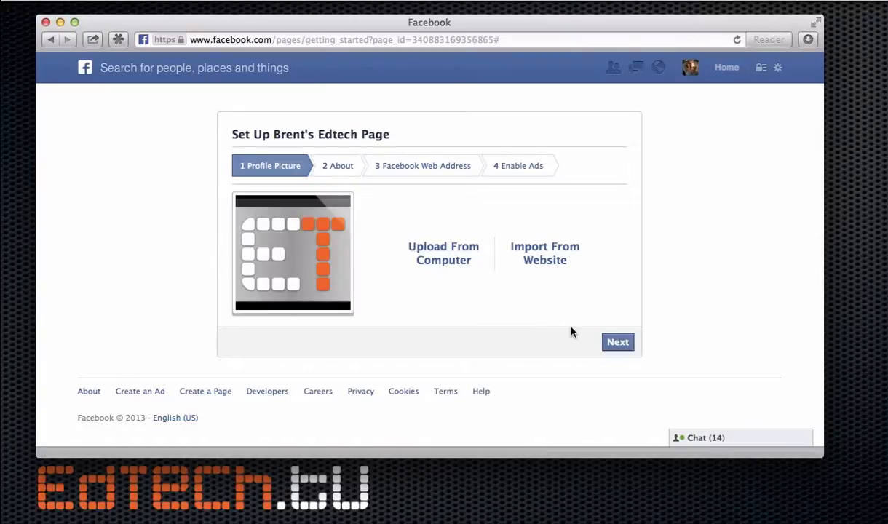
pyautogui.click(616, 342)
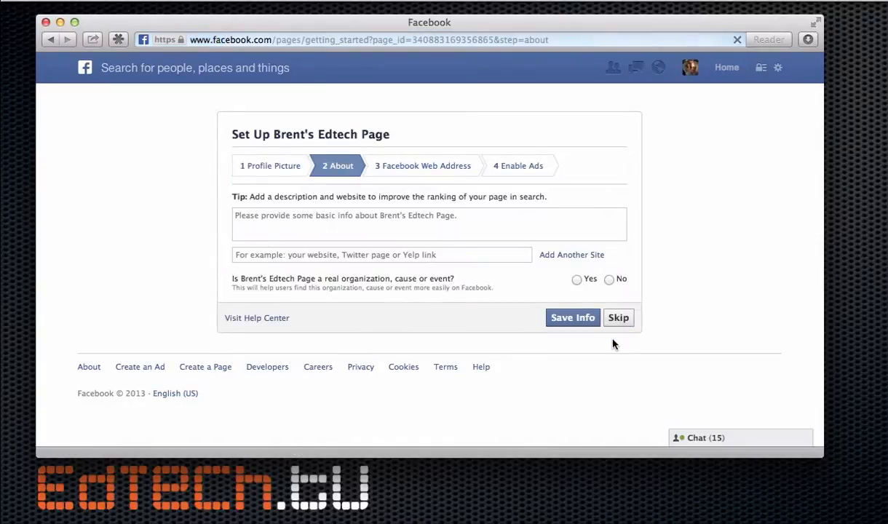
pyautogui.click(447, 225)
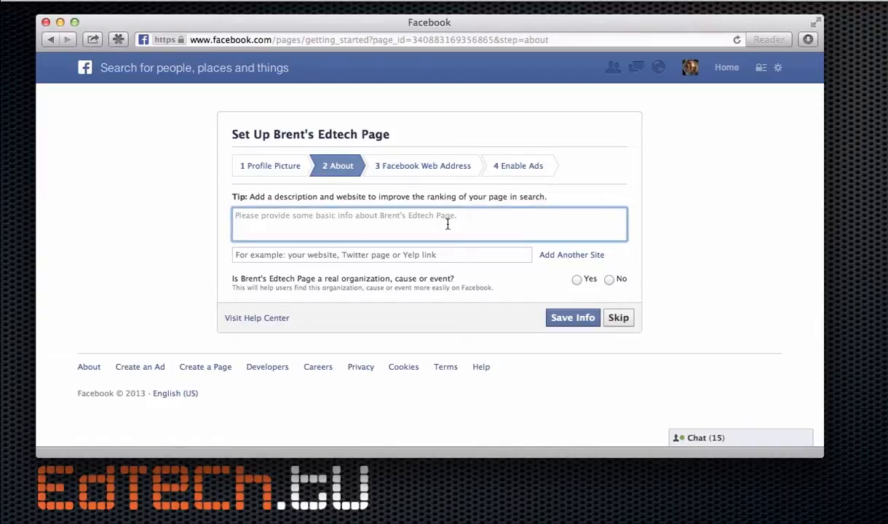
pyautogui.write('C')
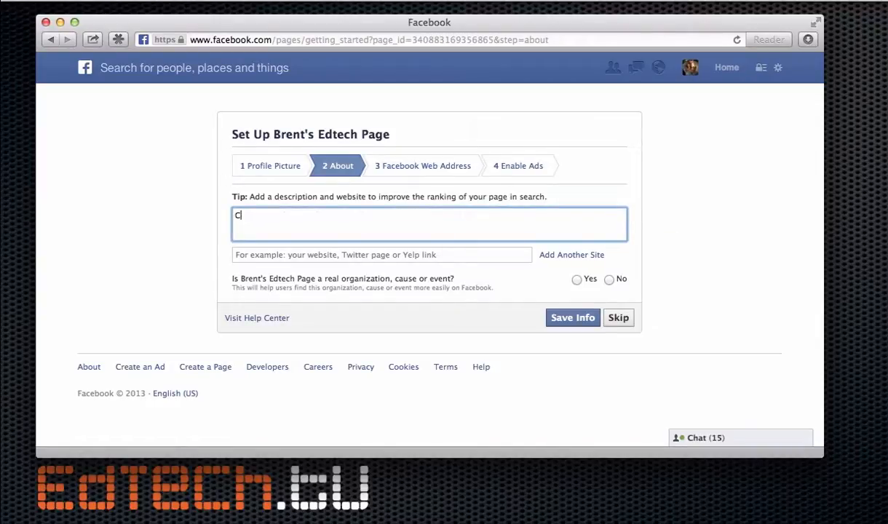
pyautogui.write('lass page for EdTech.tv')
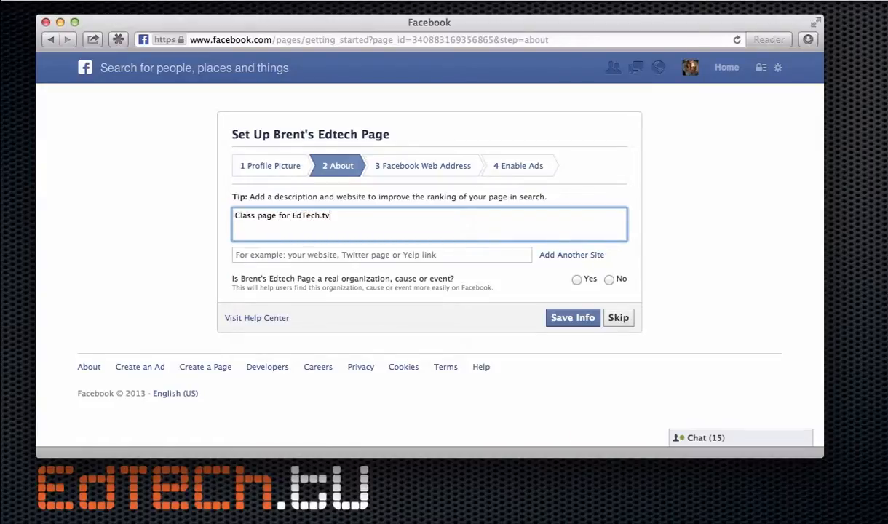
pyautogui.click(426, 256)
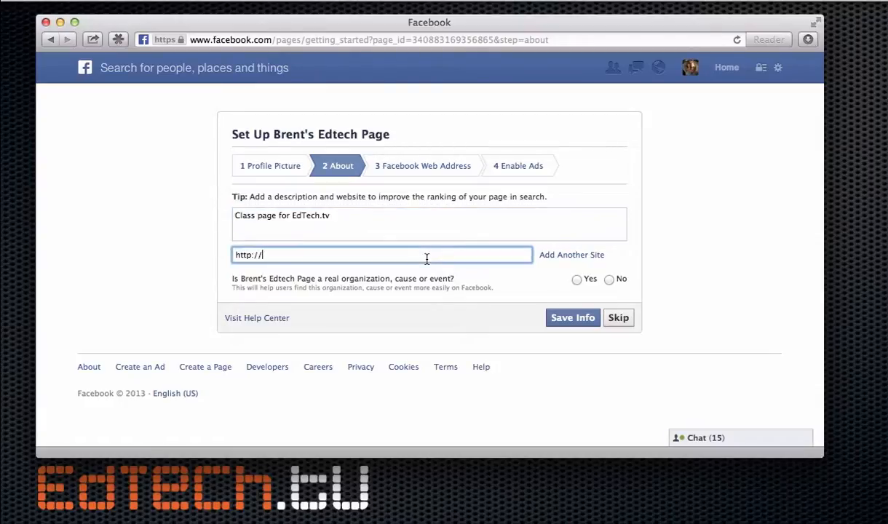
pyautogui.write('www.twitter.com/EdTechP')
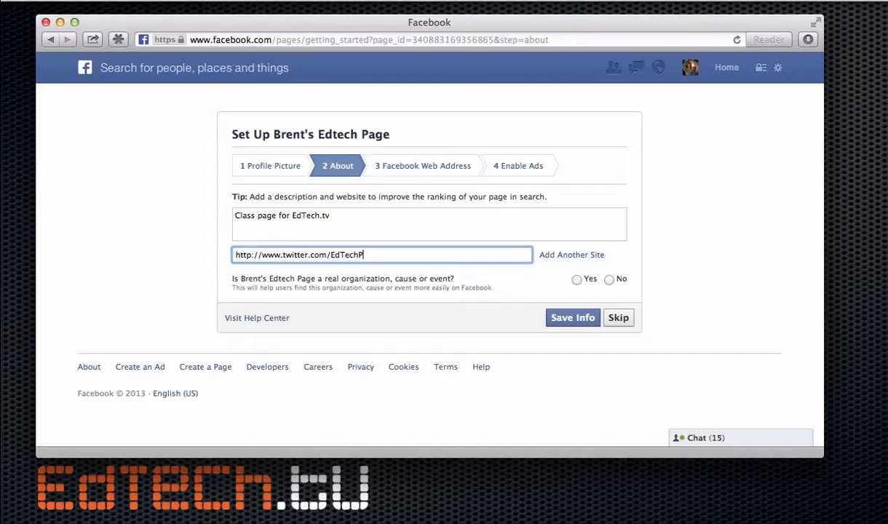
pyautogui.write('rincipal')
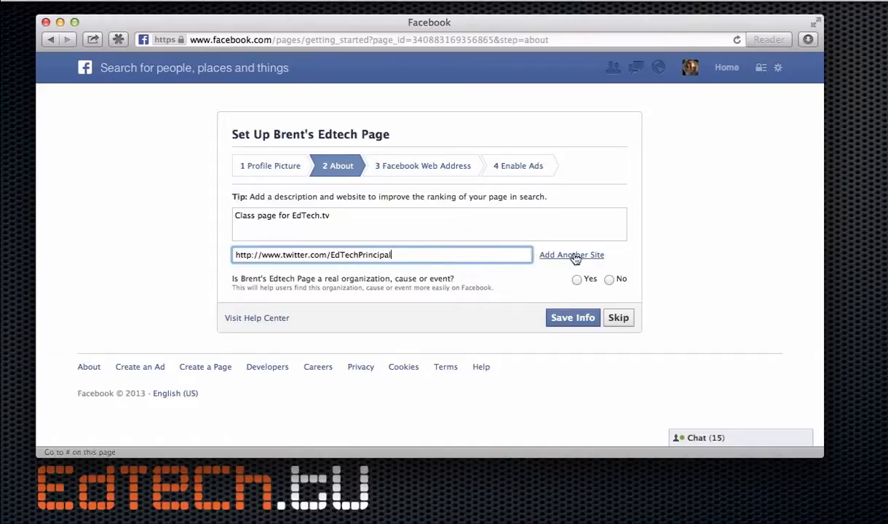
pyautogui.click(582, 318)
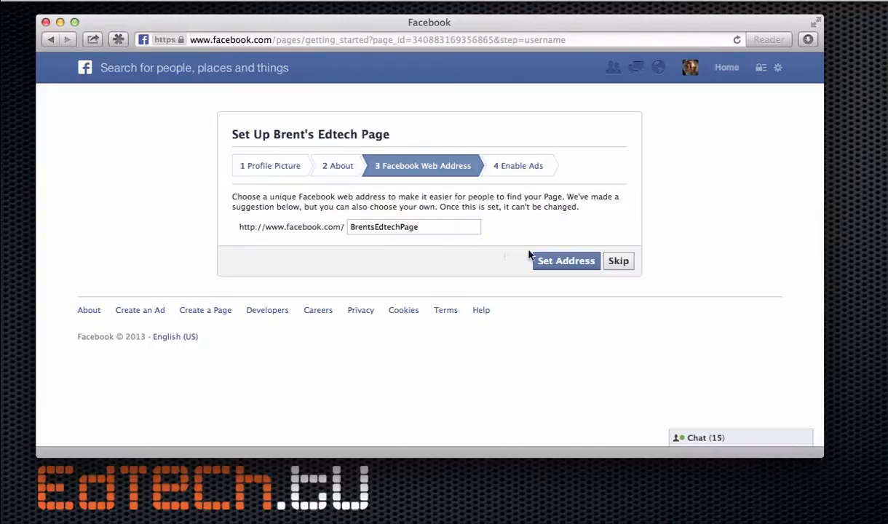
# Try to set the suggested Facebook web address, and skip both the address and the Enable Ads setup steps
pyautogui.click(562, 265)
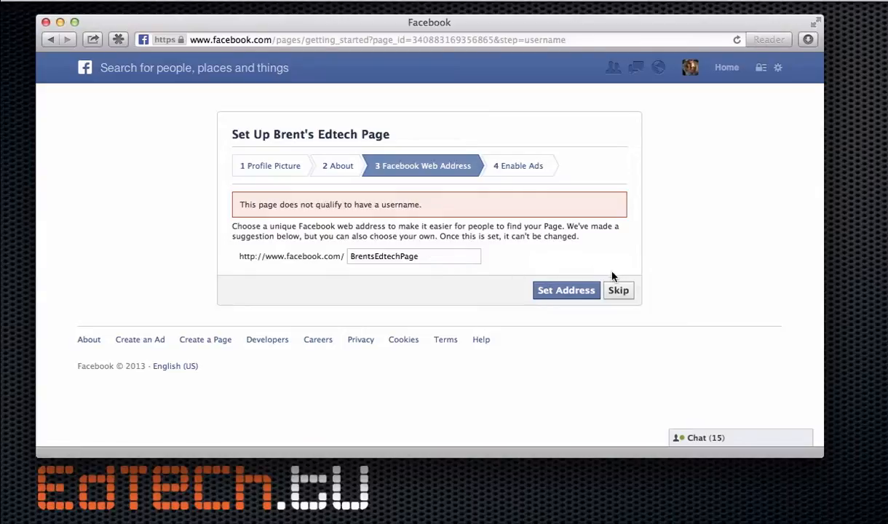
pyautogui.click(618, 291)
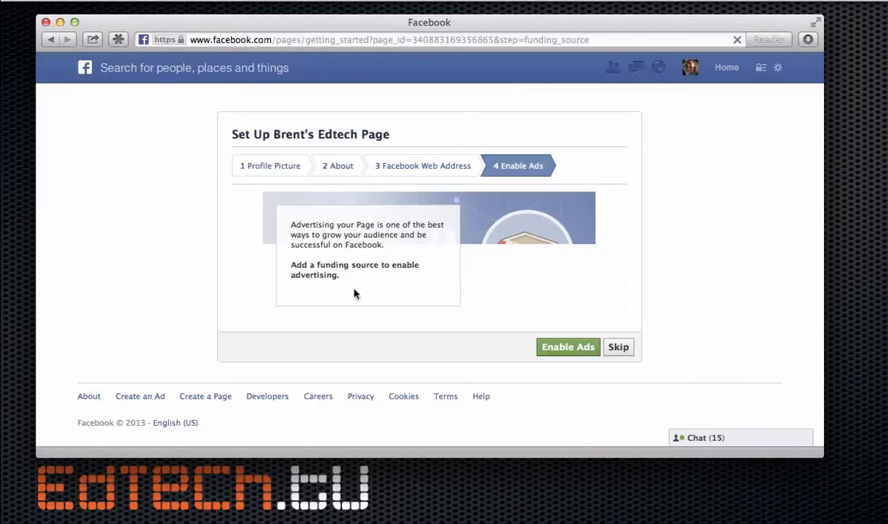
pyautogui.click(617, 348)
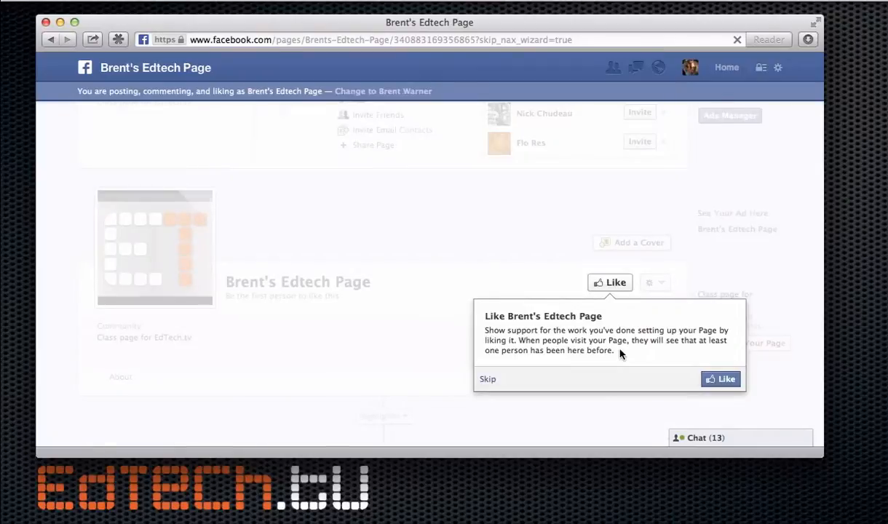
# Look over the new page and like it through the introductory prompt
pyautogui.scroll(-5, 619, 354)
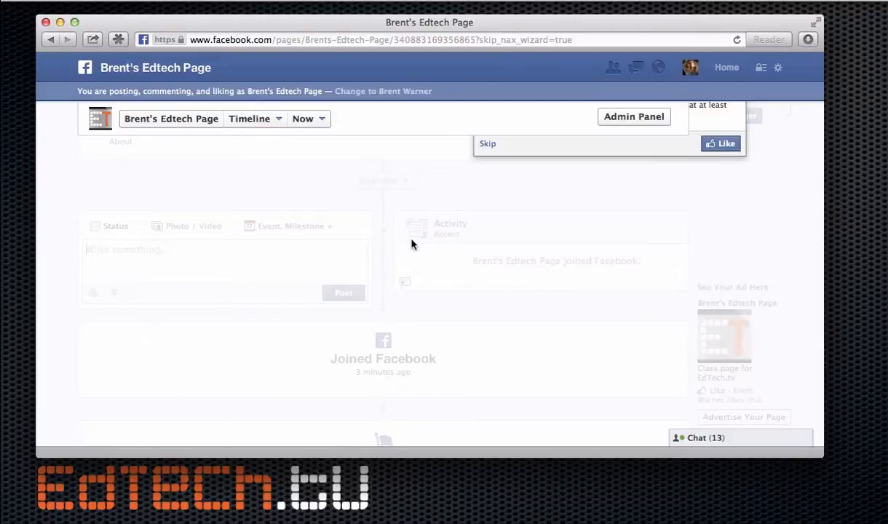
pyautogui.scroll(5, 411, 245)
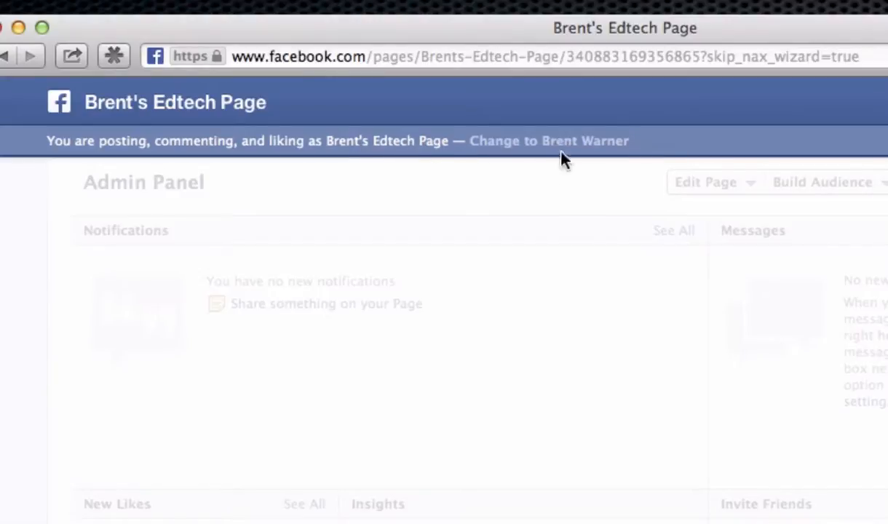
pyautogui.scroll(-7, 570, 324)
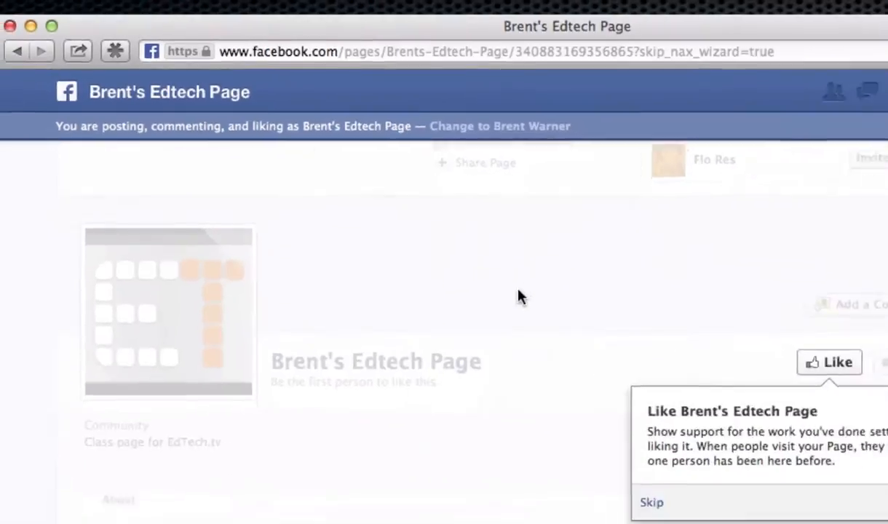
pyautogui.scroll(-2, 518, 297)
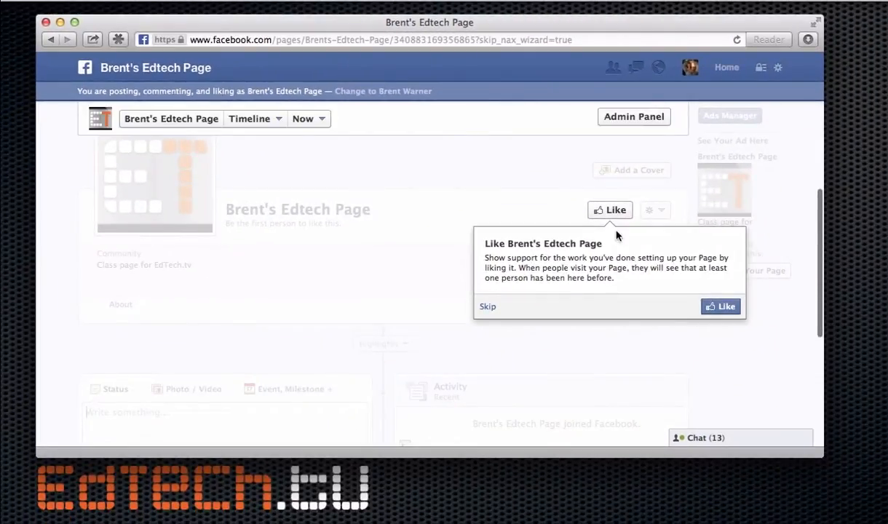
pyautogui.click(724, 309)
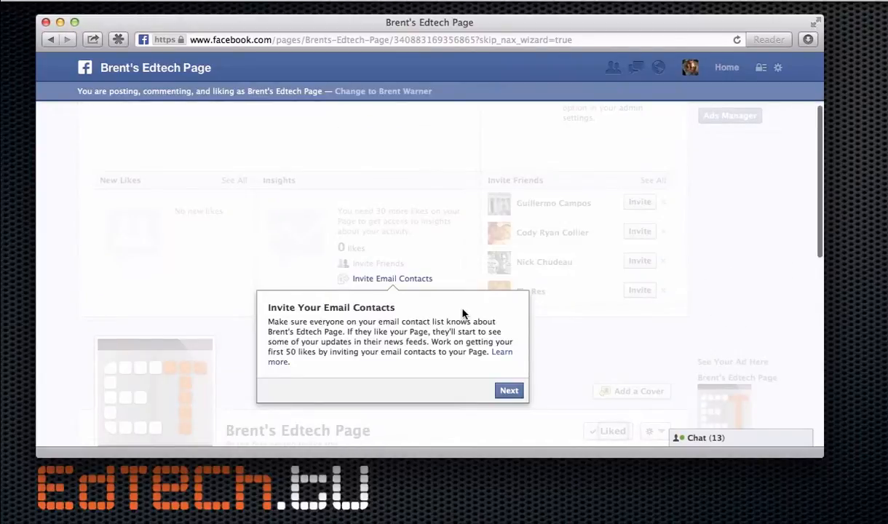
# Read the tip about inviting email contacts and advance past it without inviting anyone
pyautogui.scroll(-1, 462, 309)
pyautogui.scroll(-1, 462, 309)
pyautogui.scroll(-1, 462, 313)
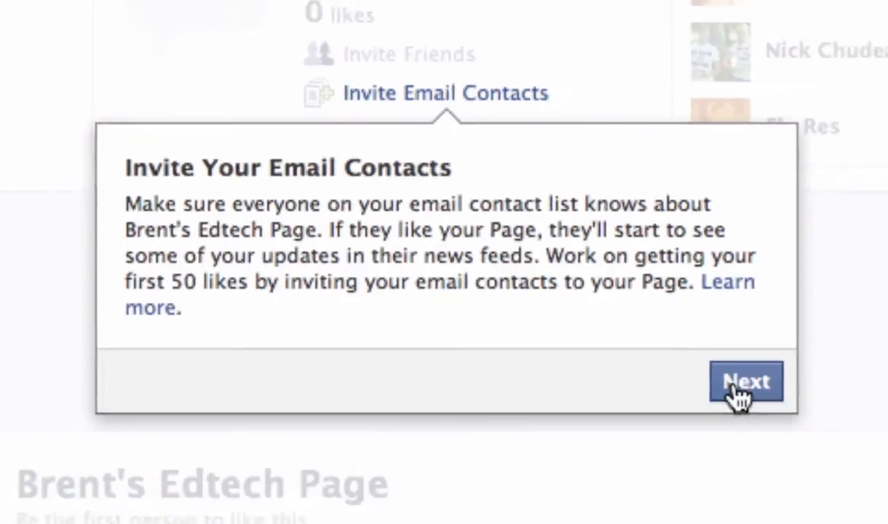
pyautogui.click(812, 398)
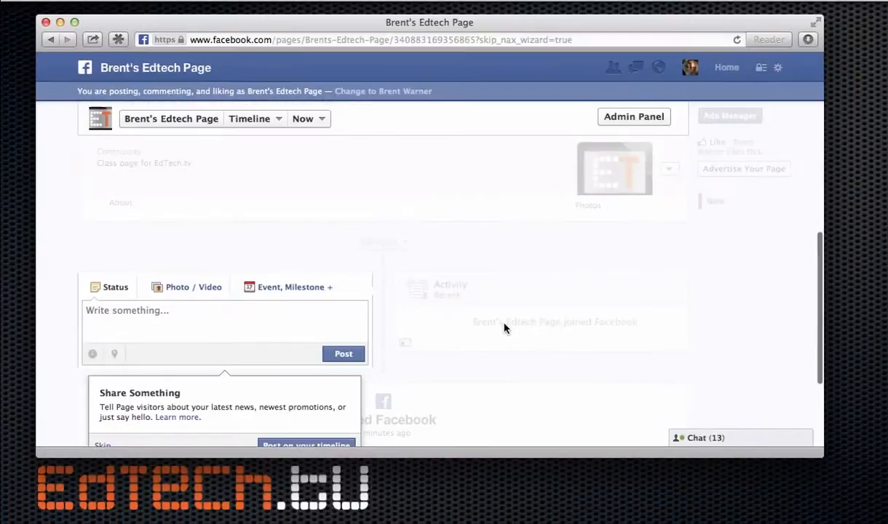
# Publish a first status post on the page's timeline welcoming people to the EdTech class
pyautogui.scroll(-4, 505, 327)
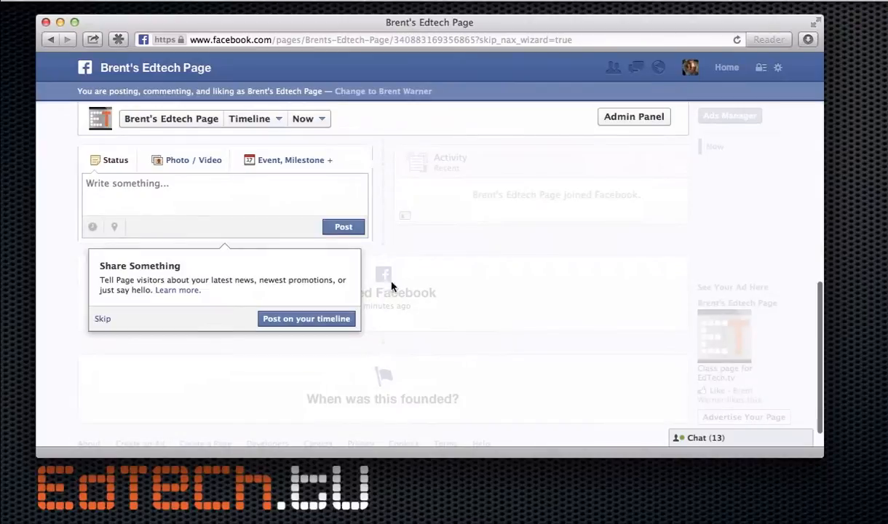
pyautogui.click(290, 318)
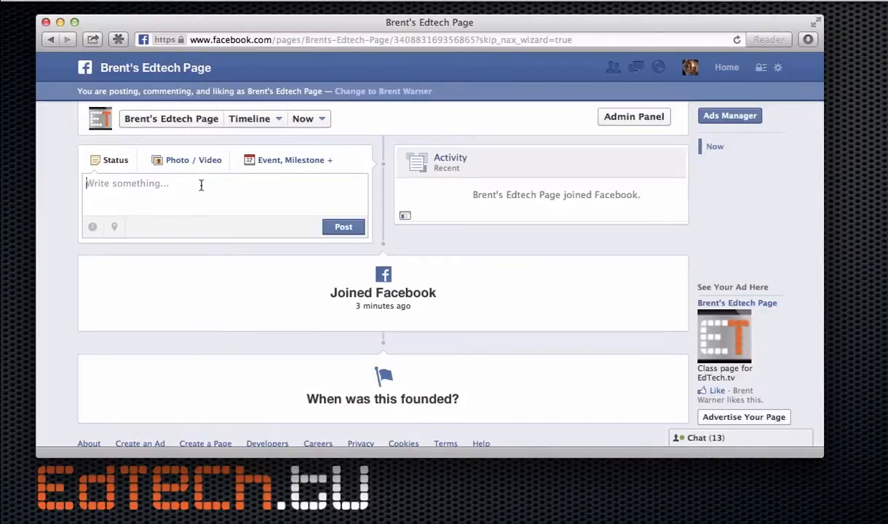
pyautogui.write('Welcome to')
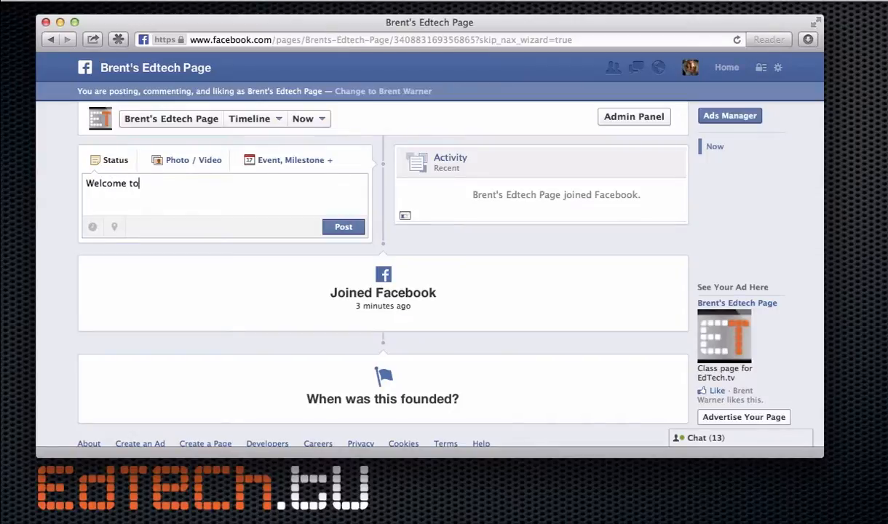
pyautogui.write(" Brent's EdTech Class")
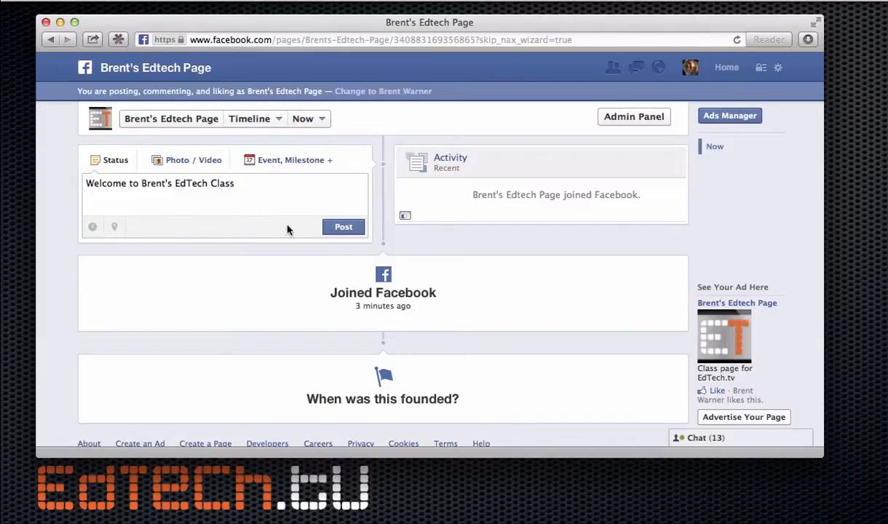
pyautogui.click(328, 231)
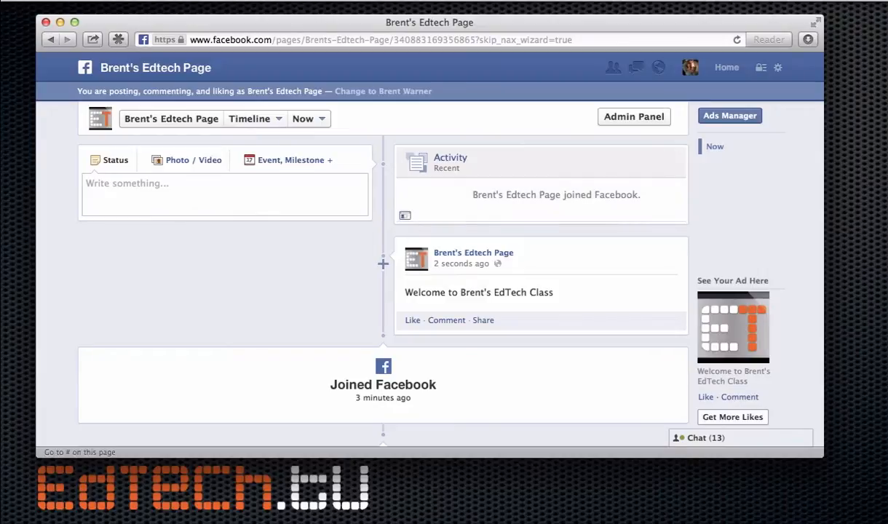
pyautogui.scroll(5, 382, 263)
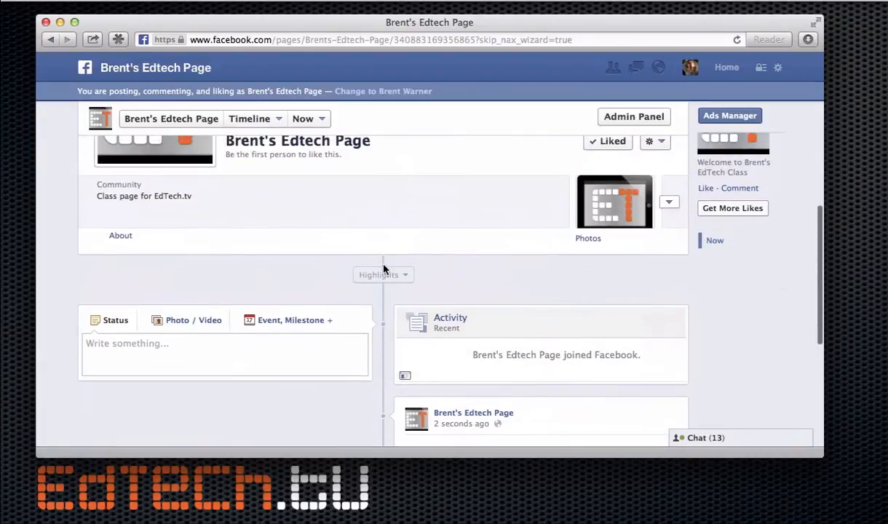
pyautogui.scroll(3, 385, 271)
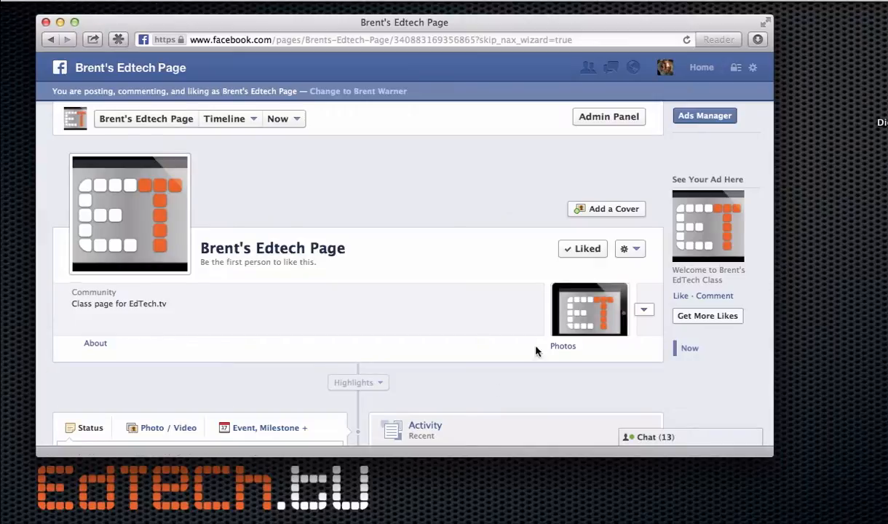
pyautogui.click(613, 209)
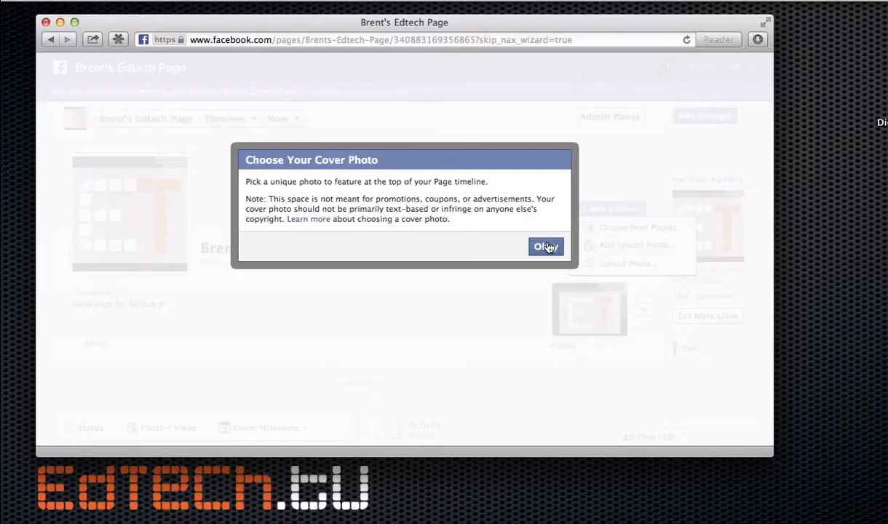
pyautogui.click(548, 247)
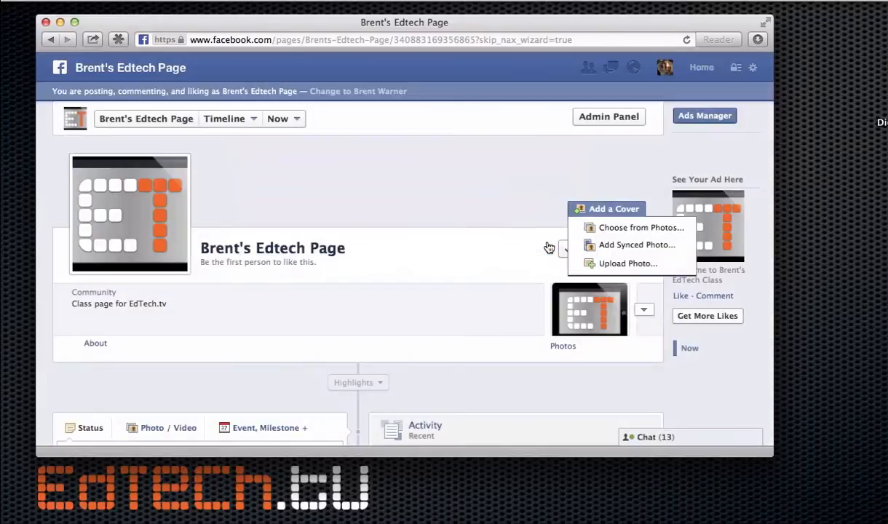
pyautogui.click(588, 232)
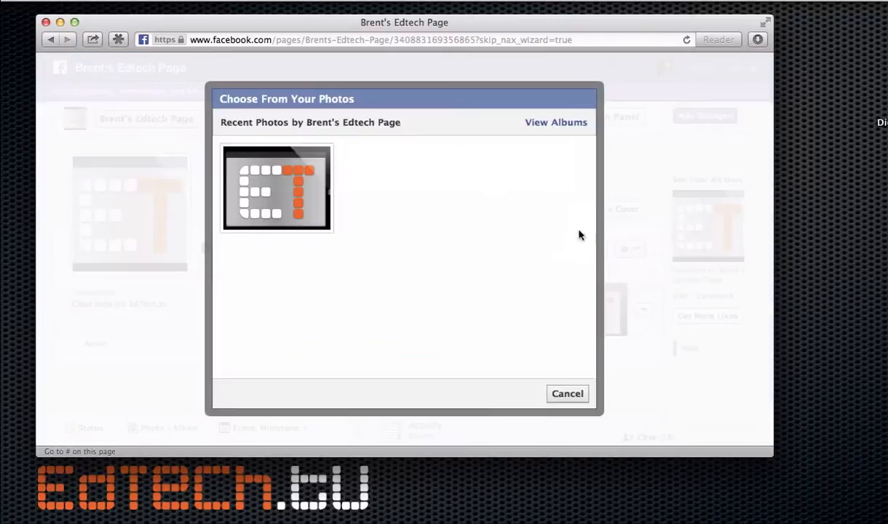
pyautogui.click(568, 393)
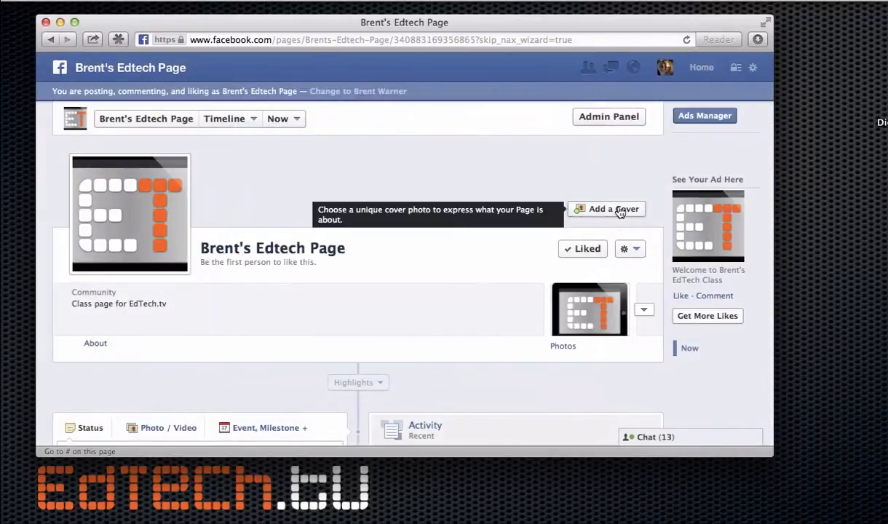
# Upload DigitalClassroom.jpg from the Desktop as the page's cover photo, reposition it to show the rows of computers, and save it
pyautogui.click(615, 209)
pyautogui.click(613, 265)
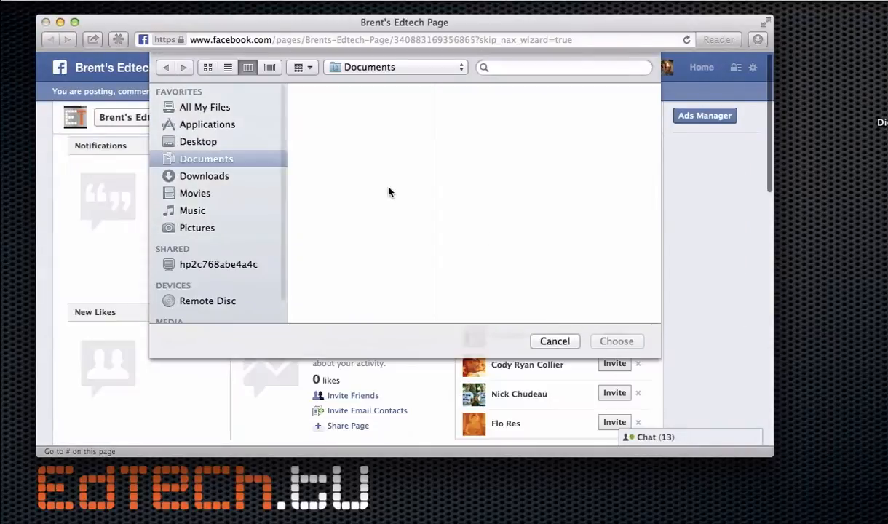
pyautogui.click(217, 142)
pyautogui.click(354, 92)
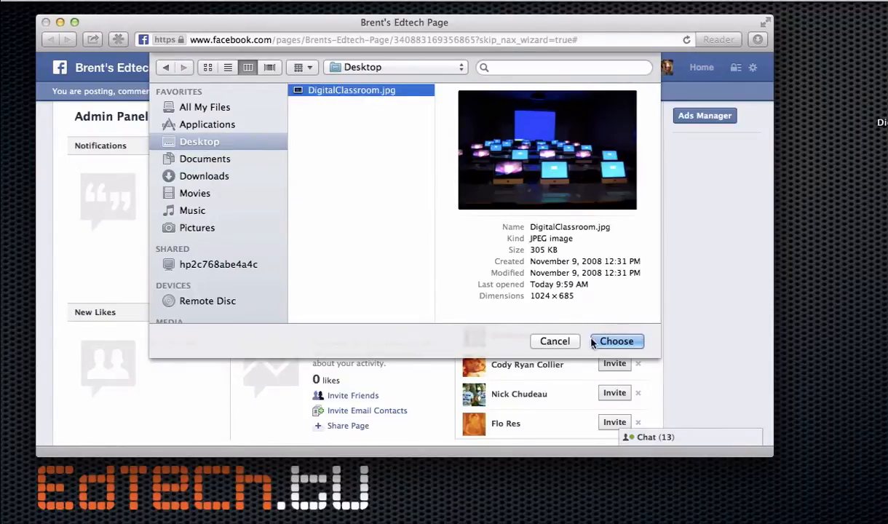
pyautogui.click(614, 342)
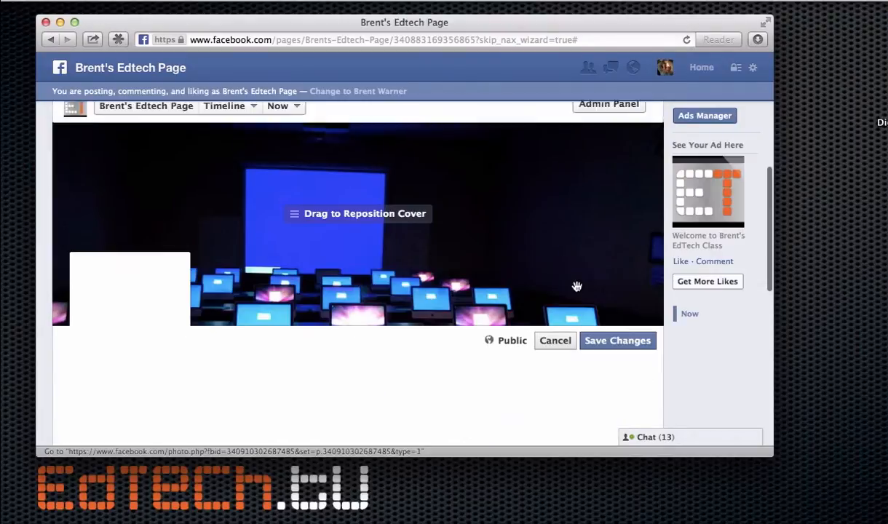
pyautogui.moveTo(406, 269); pyautogui.dragTo(402, 177)
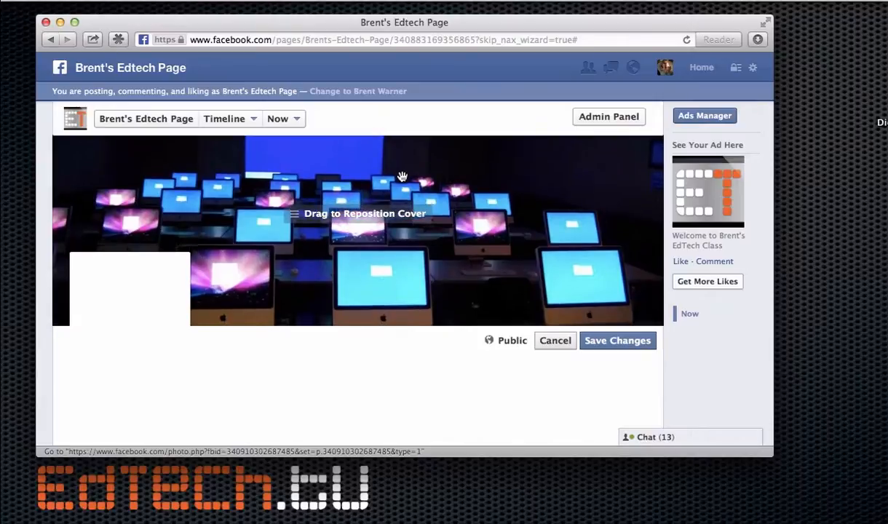
pyautogui.click(616, 342)
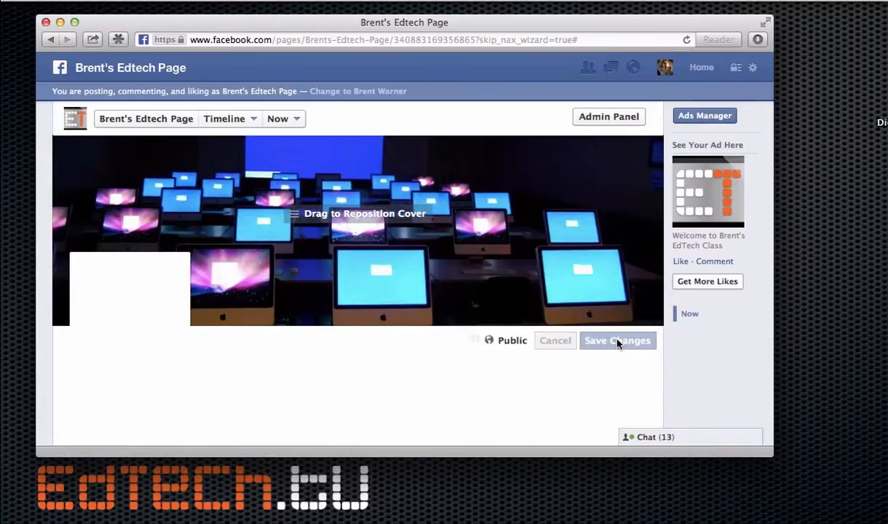
# Look over the page from the new cover photo and profile picture down to the welcome post
pyautogui.scroll(-5, 432, 400)
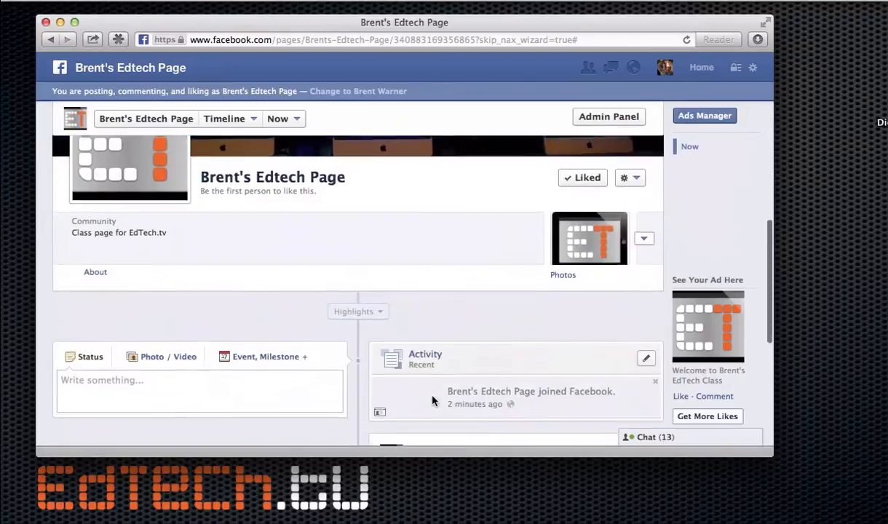
pyautogui.scroll(-4, 432, 400)
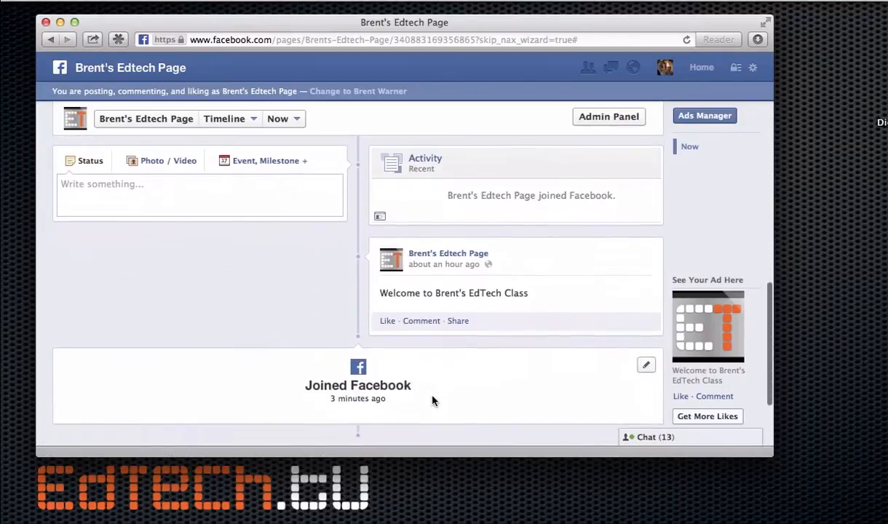
pyautogui.scroll(7, 432, 400)
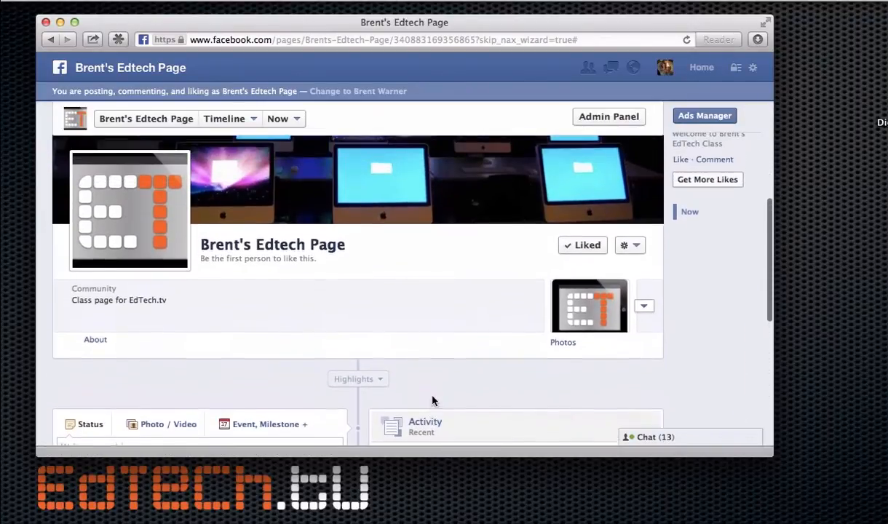
pyautogui.scroll(2, 432, 401)
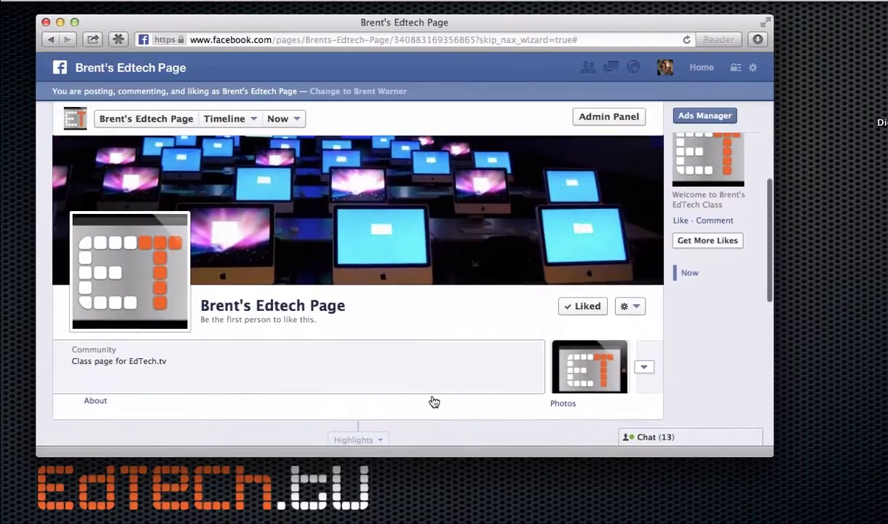
pyautogui.scroll(-1, 433, 402)
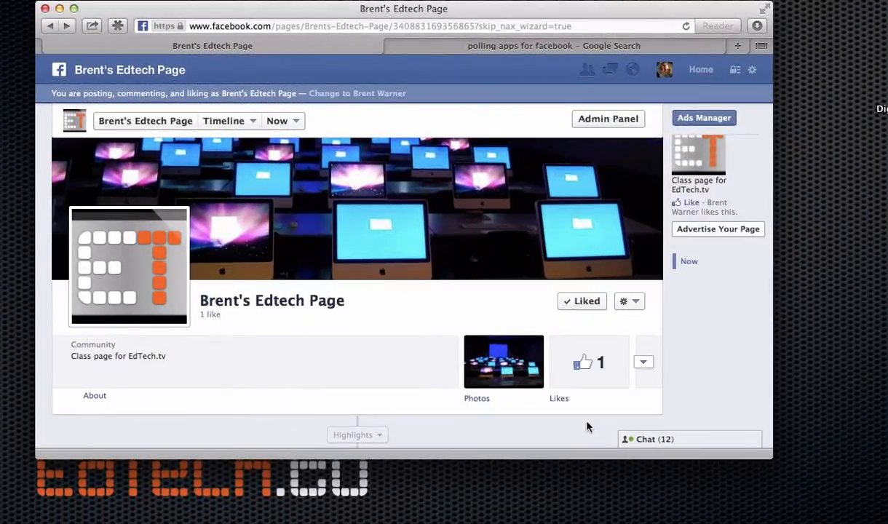
# Expand the page's favorites tiles and open the App Center to find more apps for the first empty slot
pyautogui.click(643, 364)
pyautogui.scroll(-3, 642, 368)
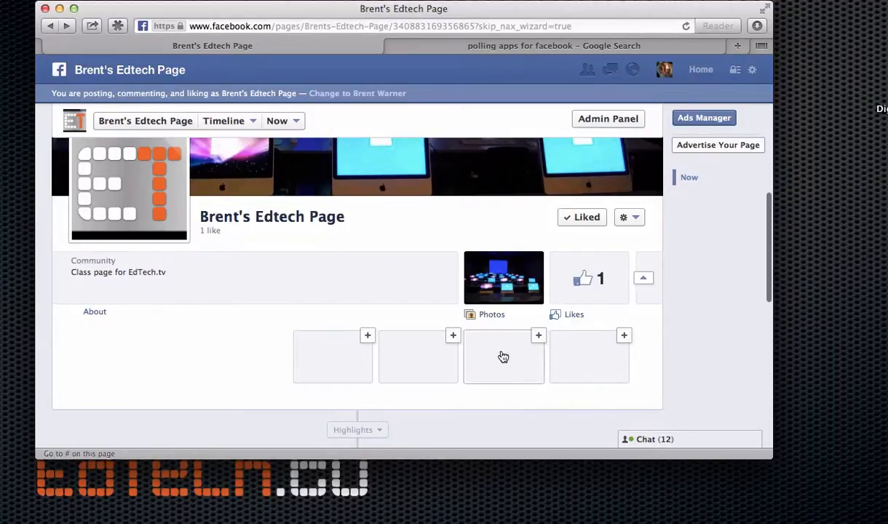
pyautogui.click(367, 336)
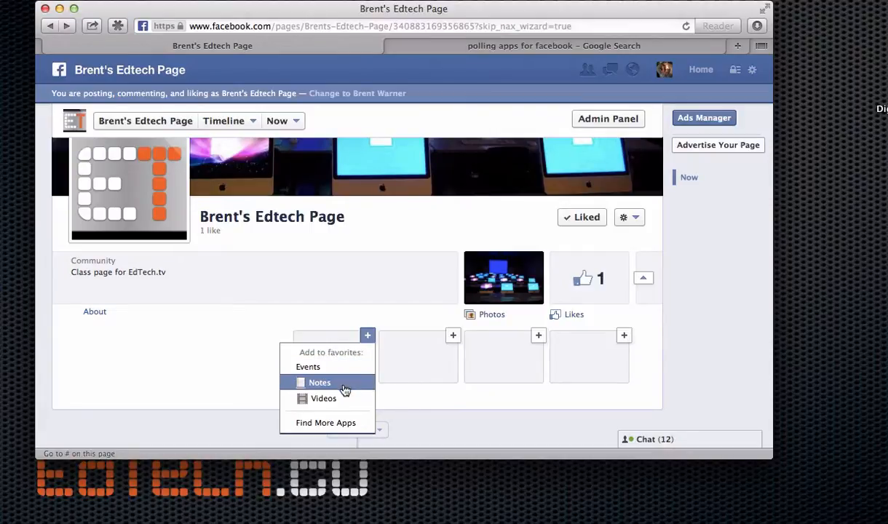
pyautogui.click(339, 427)
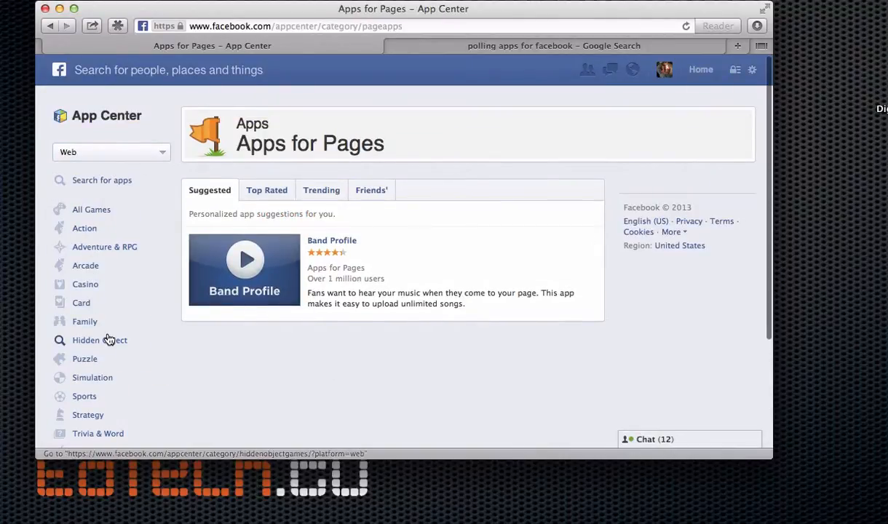
# Browse the suggested apps in the App Center's Trivia & Word category
pyautogui.scroll(-1, 109, 338)
pyautogui.scroll(-3, 110, 339)
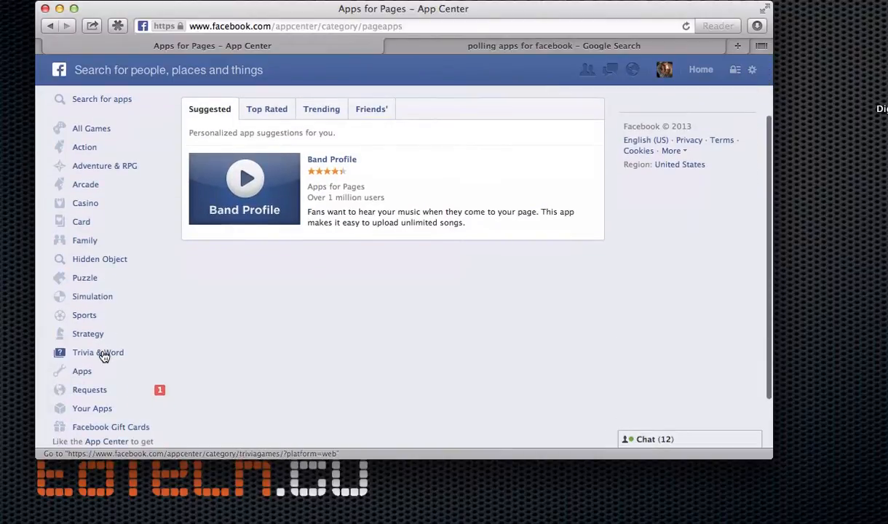
pyautogui.click(104, 354)
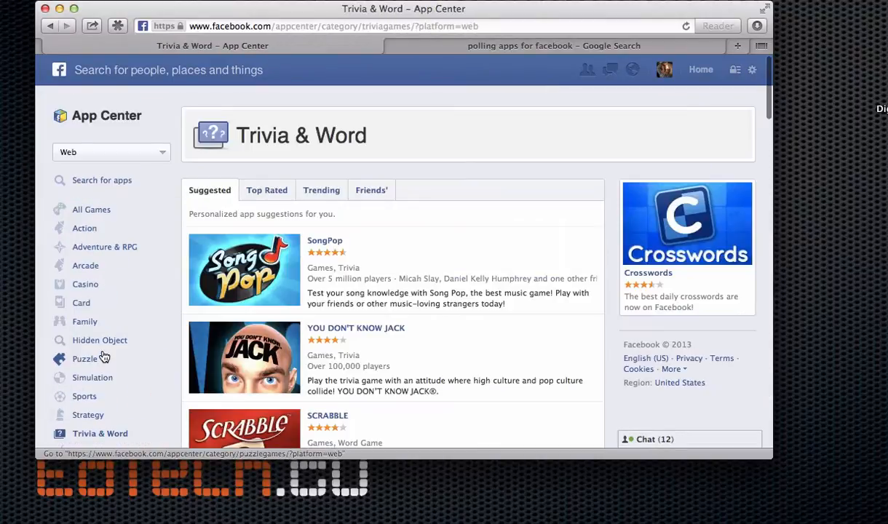
pyautogui.scroll(-5, 372, 341)
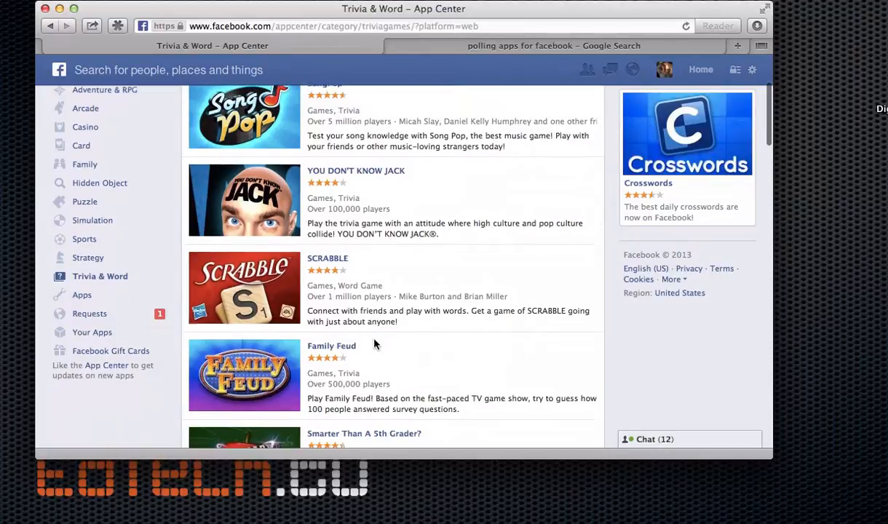
pyautogui.scroll(-4, 374, 340)
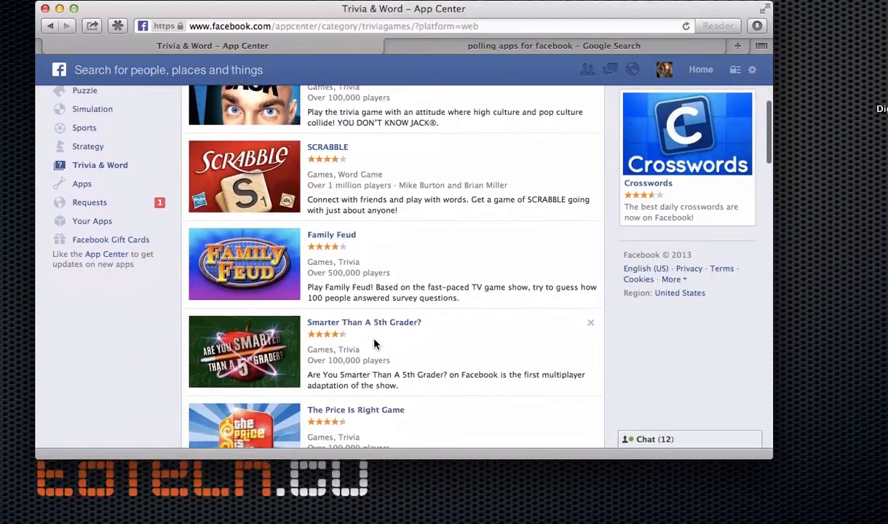
pyautogui.scroll(-1, 375, 342)
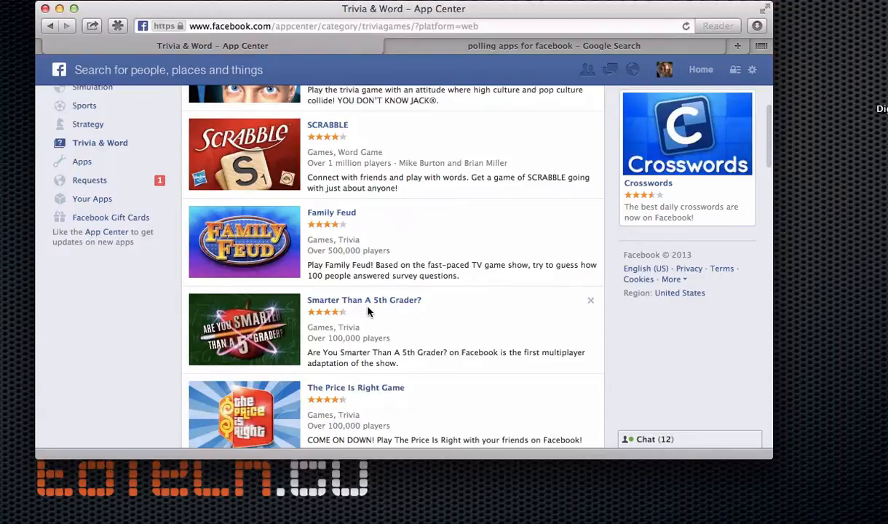
pyautogui.scroll(3, 367, 312)
pyautogui.scroll(8, 367, 311)
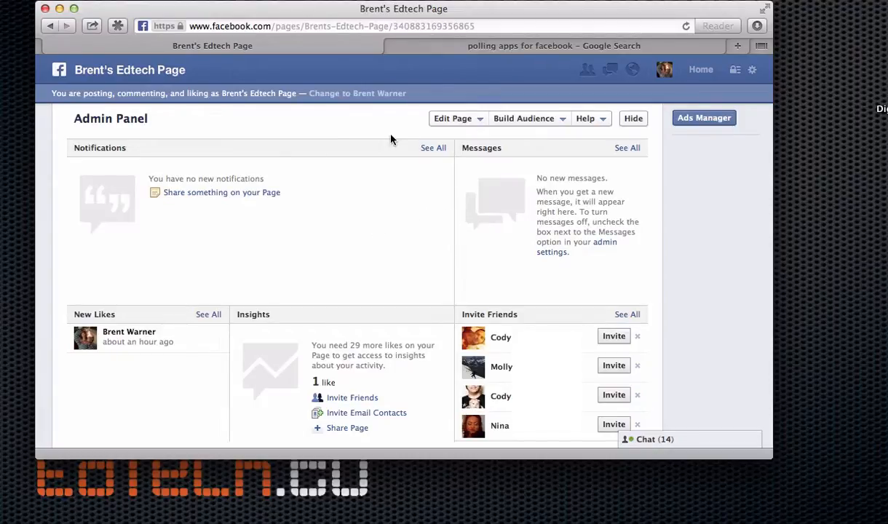
# Open the page's info for editing and review its Basic Information, including category, name, descriptions and website
pyautogui.click(479, 120)
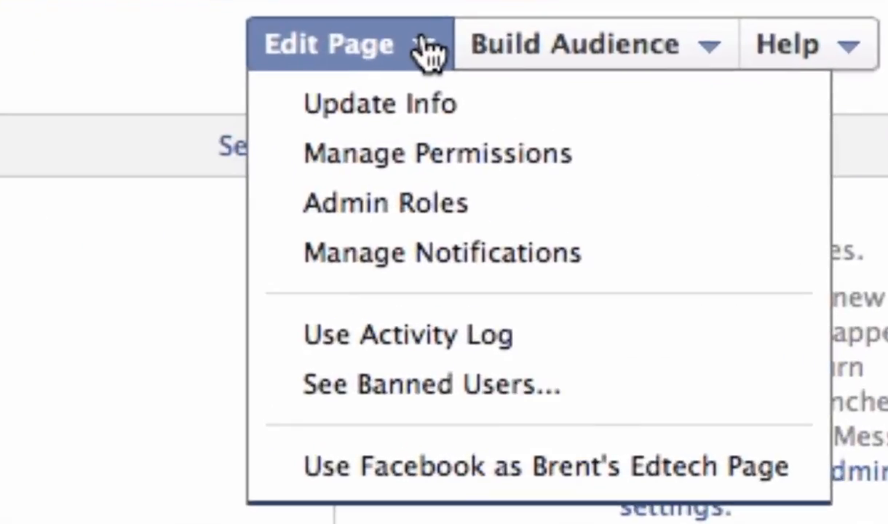
pyautogui.click(419, 109)
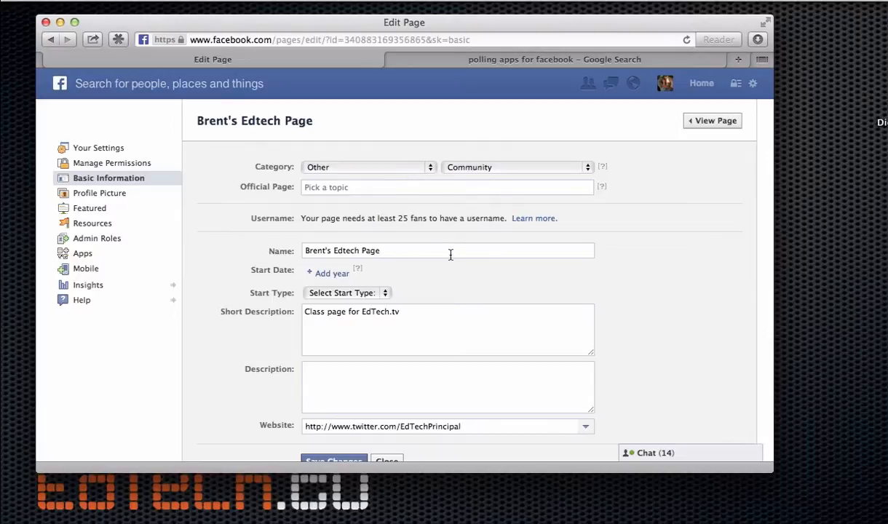
pyautogui.scroll(-1, 451, 254)
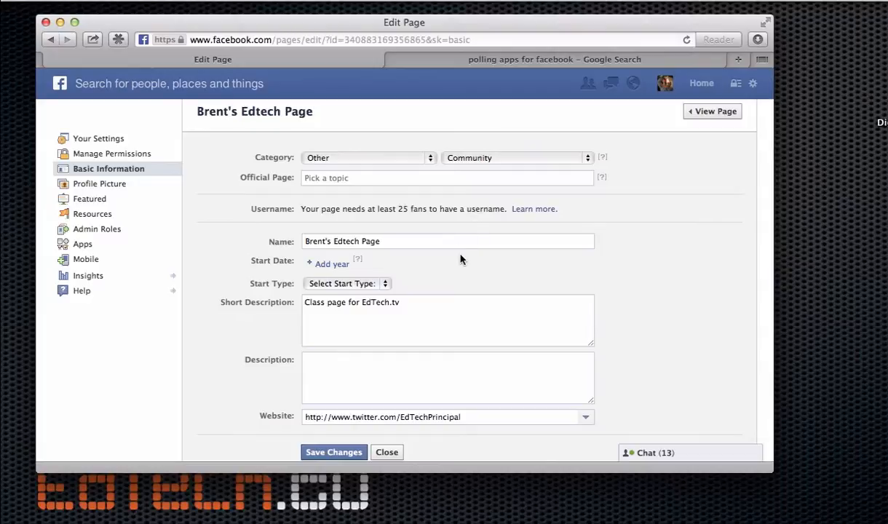
pyautogui.scroll(-1, 459, 263)
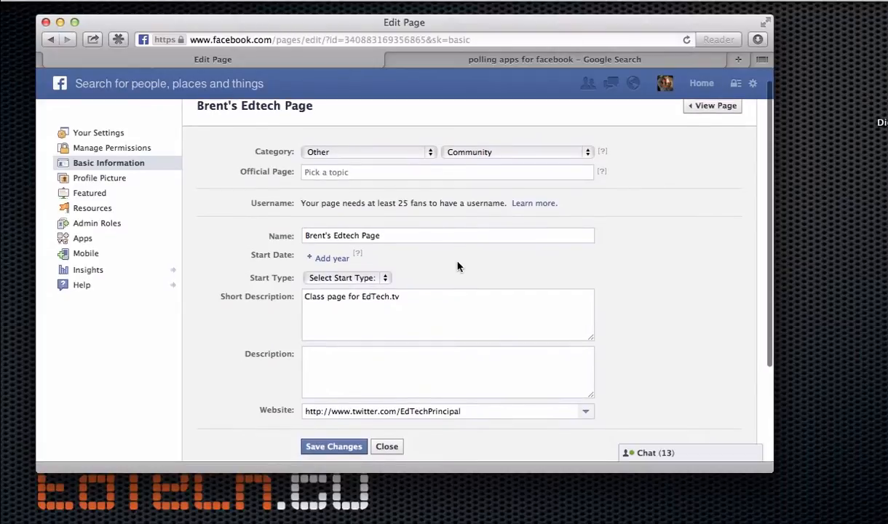
pyautogui.scroll(-1, 457, 267)
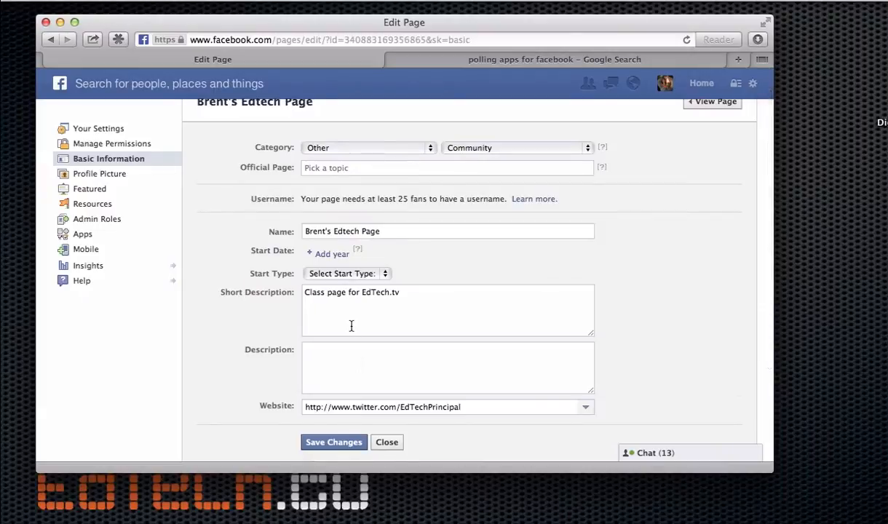
# In the page's Your Settings, exclude the page from similar page suggestions and save the changes
pyautogui.scroll(3, 351, 326)
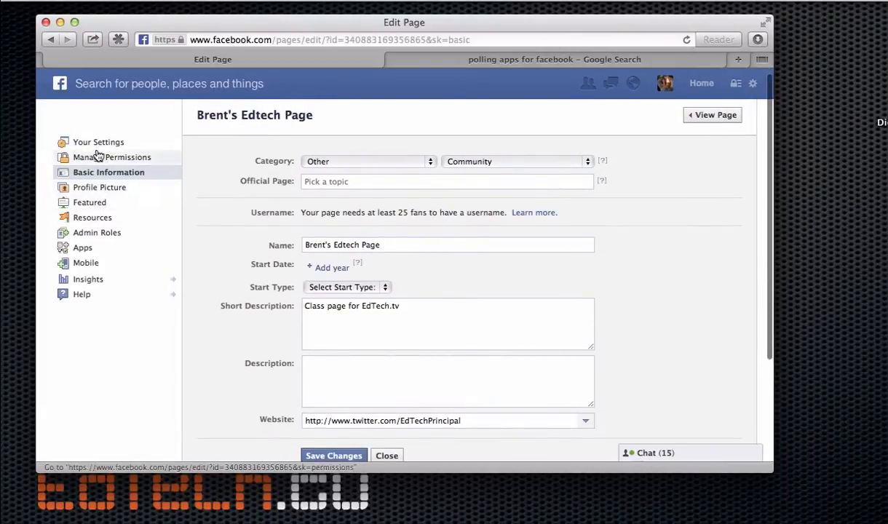
pyautogui.click(99, 145)
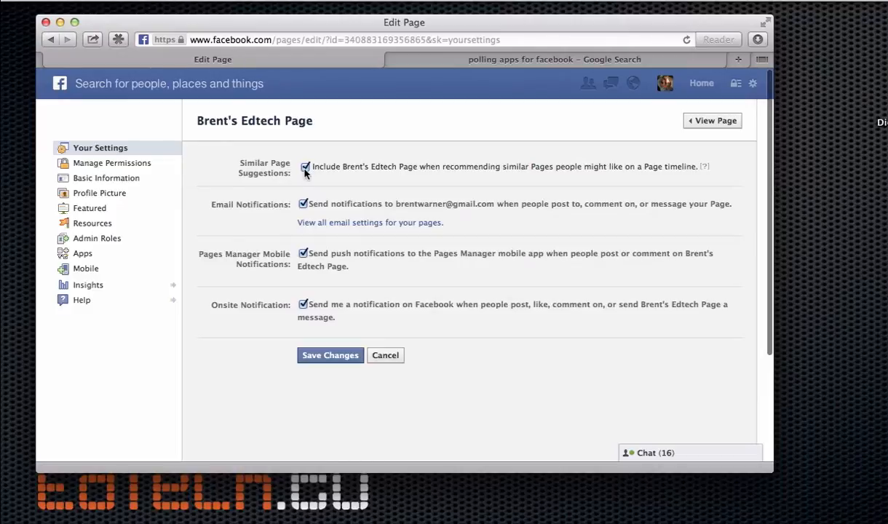
pyautogui.click(305, 167)
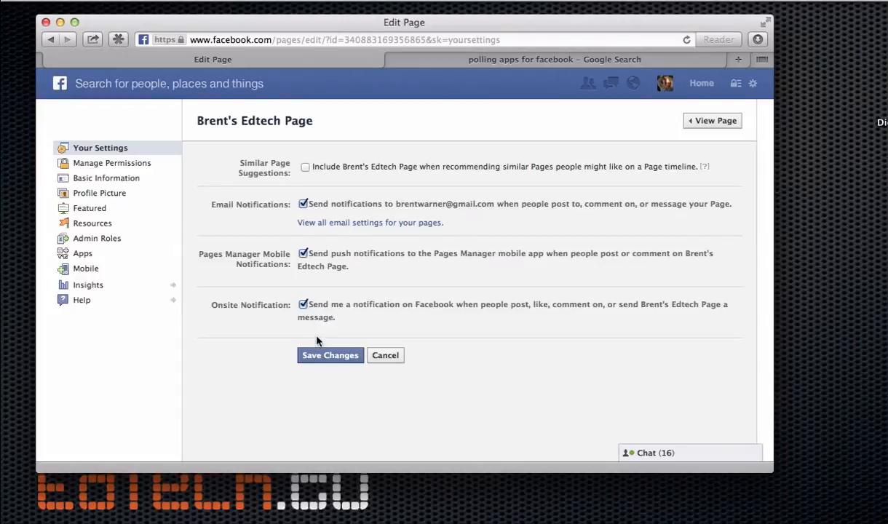
pyautogui.click(318, 360)
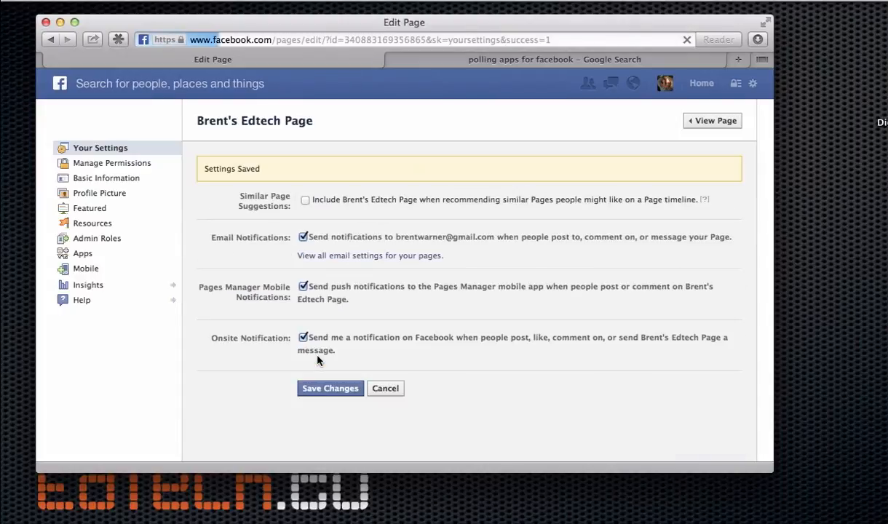
# Review the page's permission settings, set the Profanity Blocklist to Strong and save the changes
pyautogui.click(146, 166)
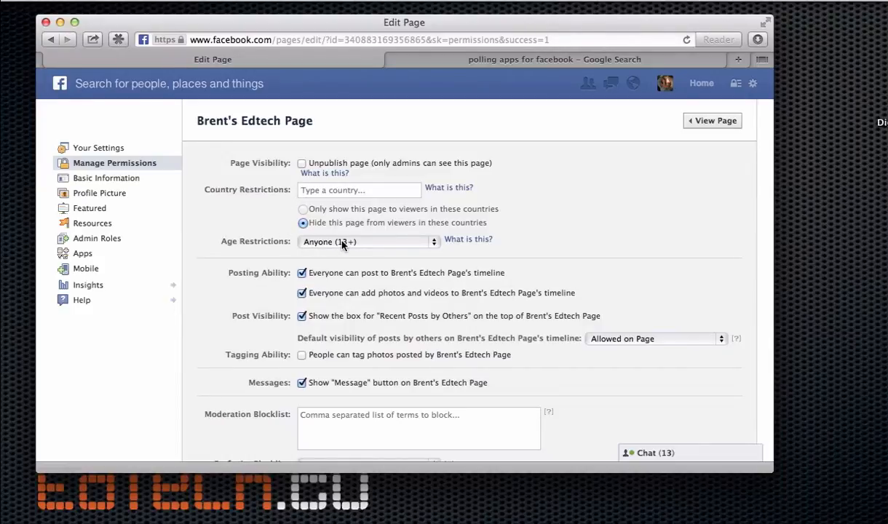
pyautogui.scroll(-2, 270, 291)
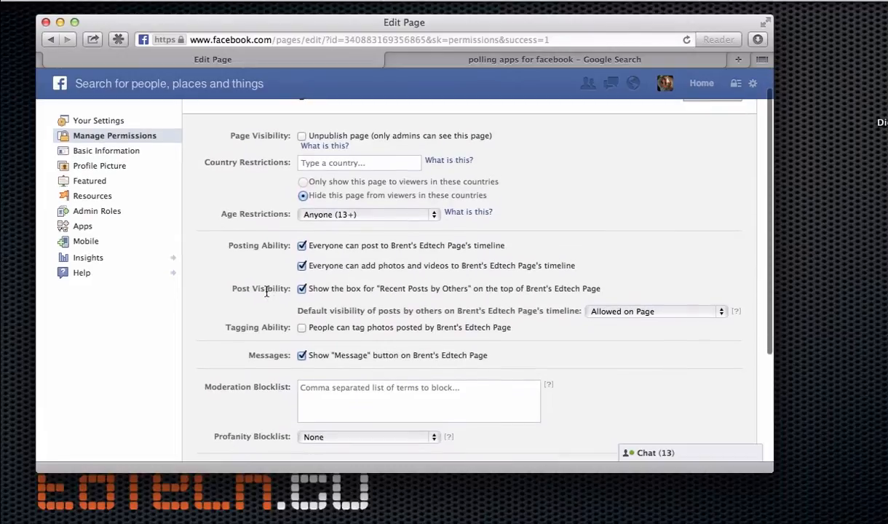
pyautogui.scroll(-2, 257, 279)
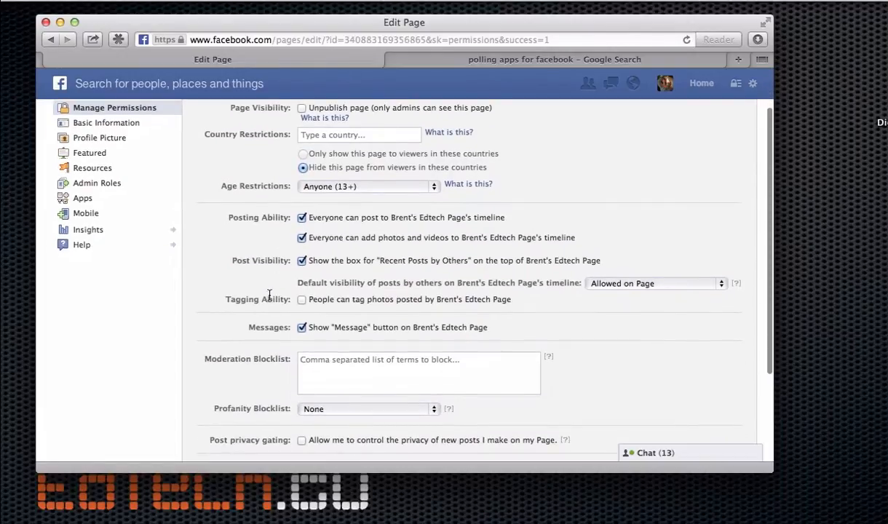
pyautogui.scroll(-5, 256, 328)
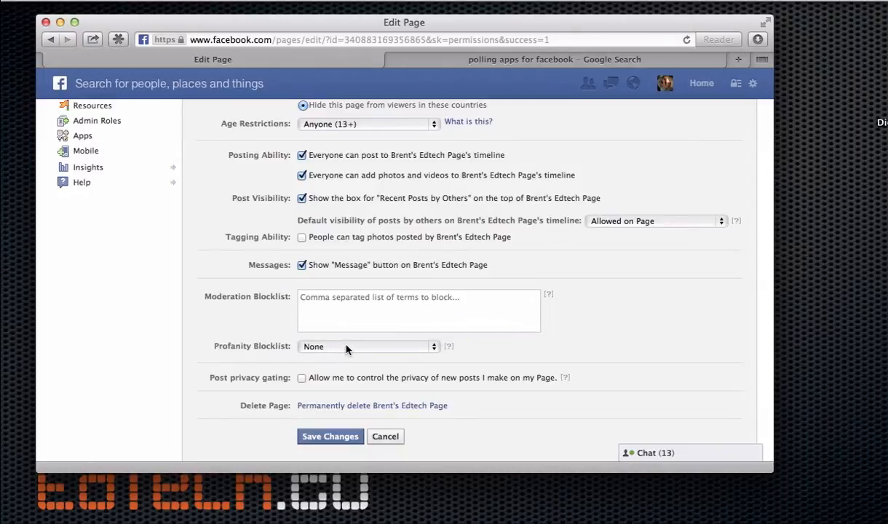
pyautogui.click(347, 349)
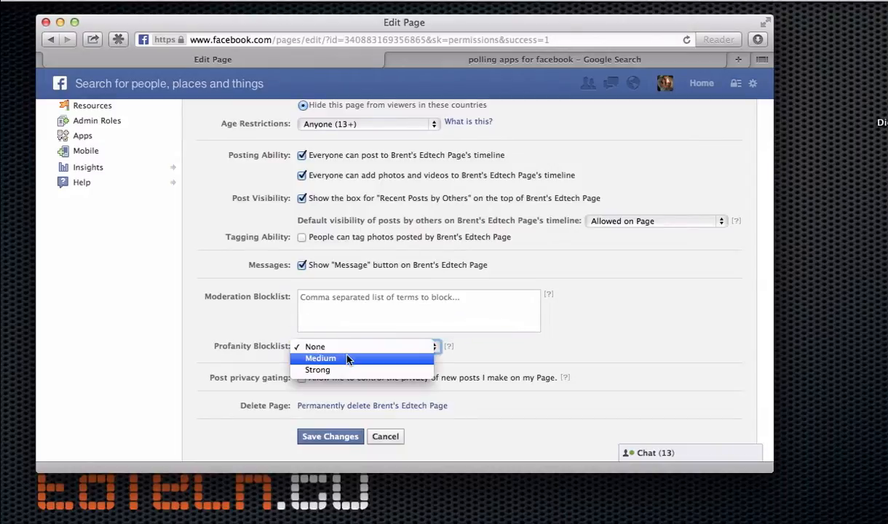
pyautogui.click(348, 369)
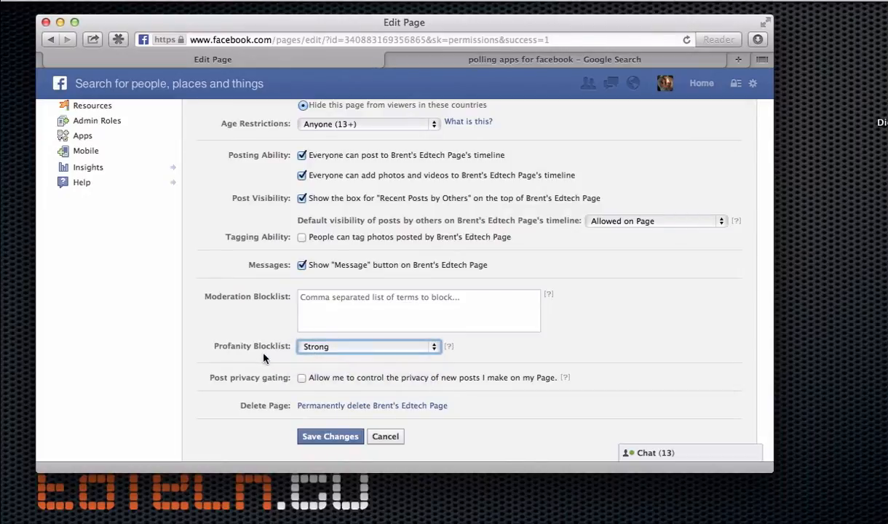
pyautogui.scroll(-2, 258, 365)
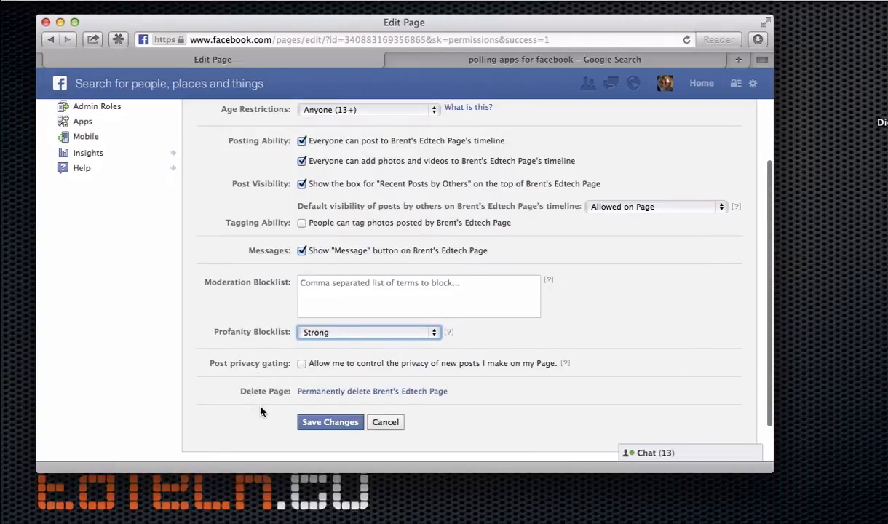
pyautogui.click(313, 424)
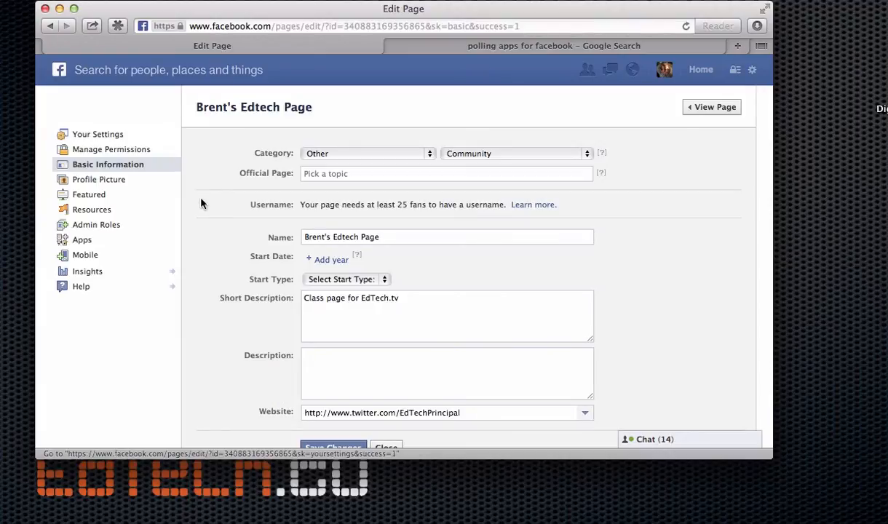
# Return from the Basic Information settings to the page and look over its cover, info section, status box and timeline posts
pyautogui.scroll(-1, 201, 203)
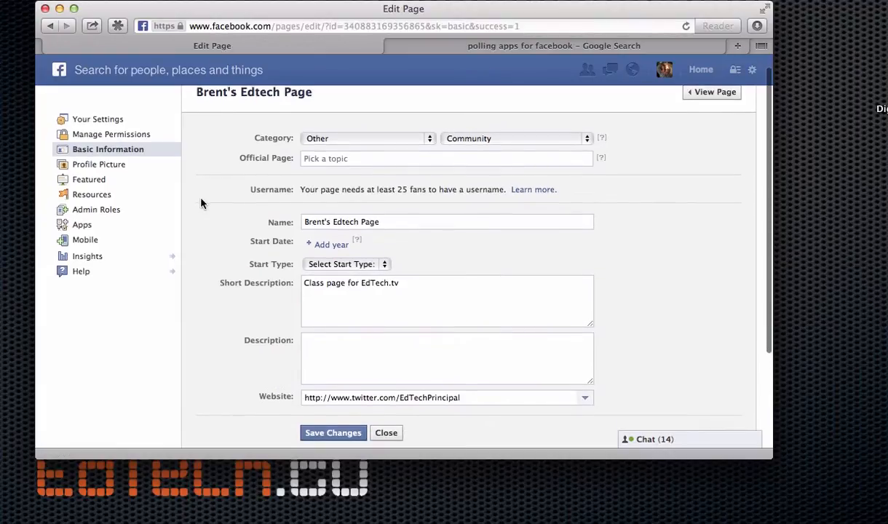
pyautogui.scroll(1, 201, 204)
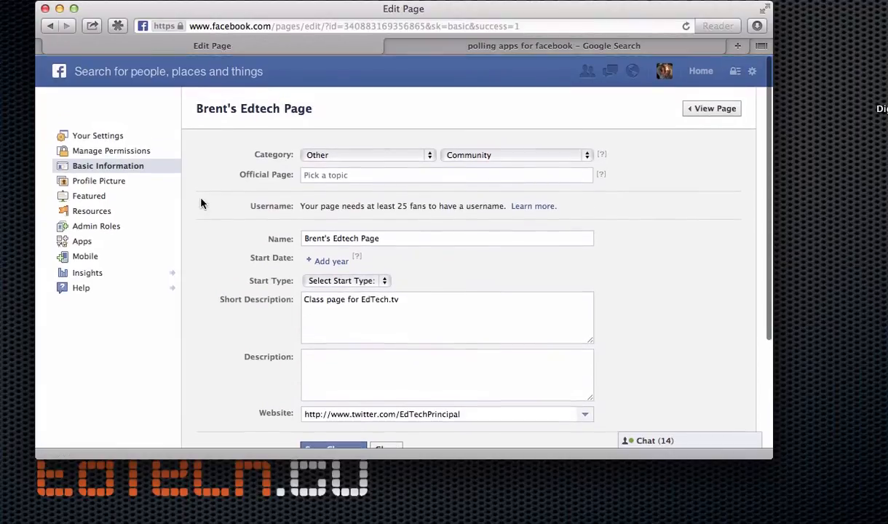
pyautogui.click(715, 110)
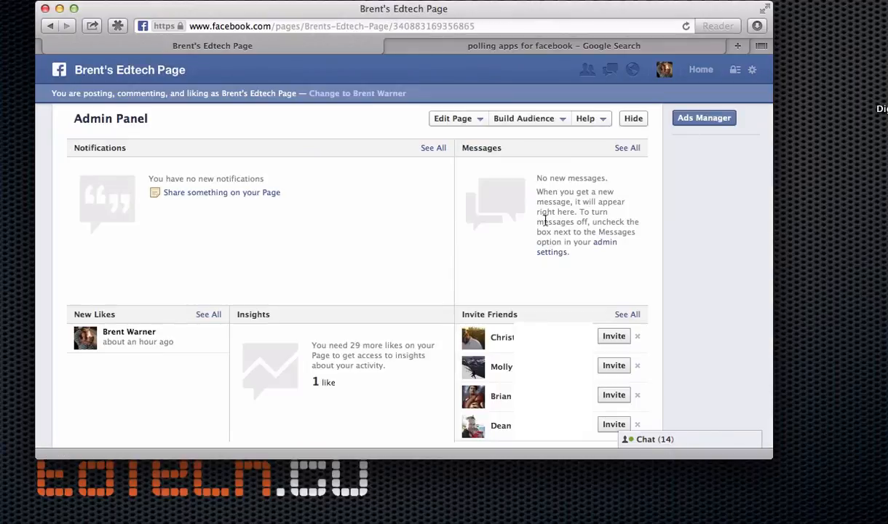
pyautogui.scroll(-5, 529, 240)
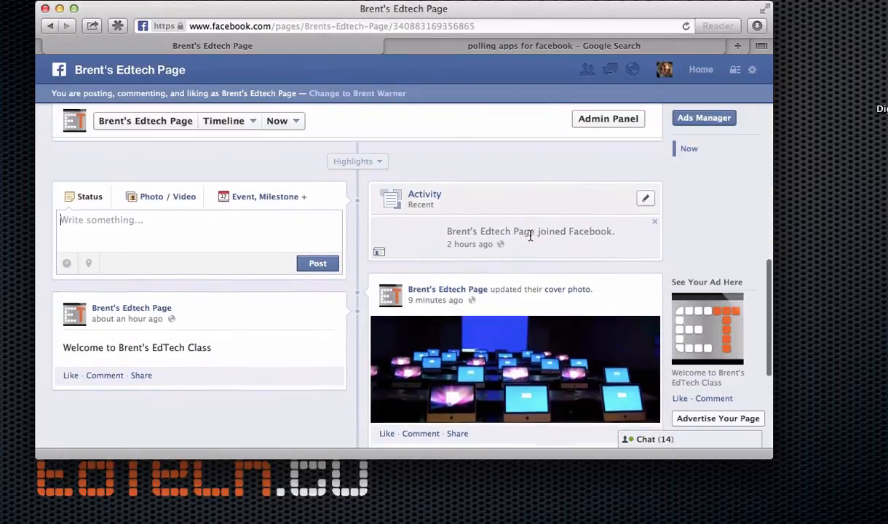
pyautogui.scroll(5, 530, 240)
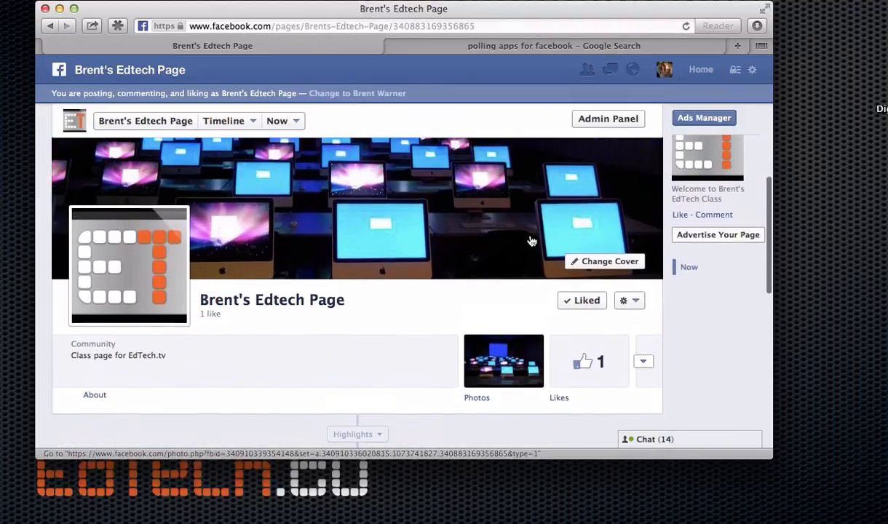
pyautogui.scroll(-3, 369, 353)
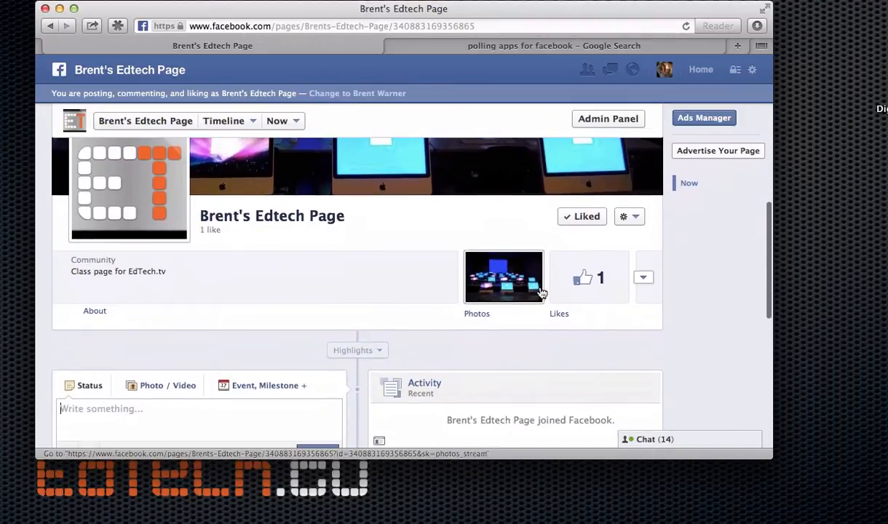
pyautogui.scroll(-2, 601, 281)
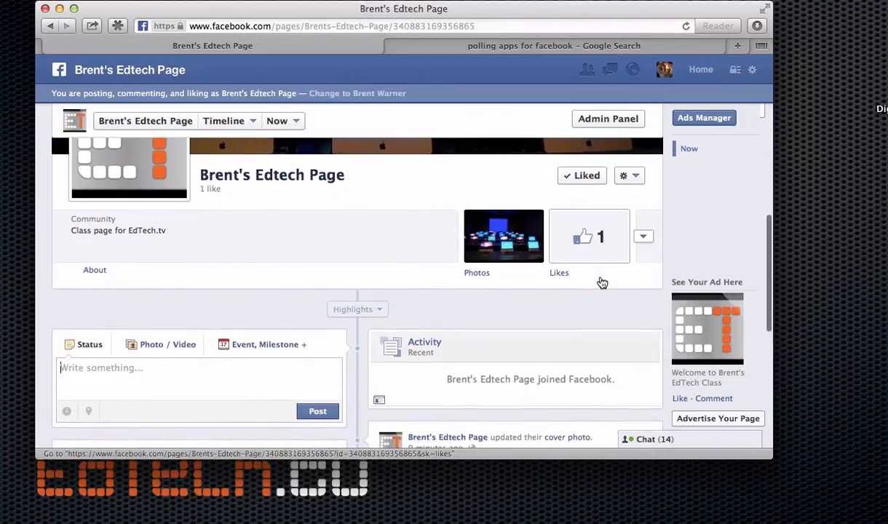
pyautogui.scroll(-3, 601, 281)
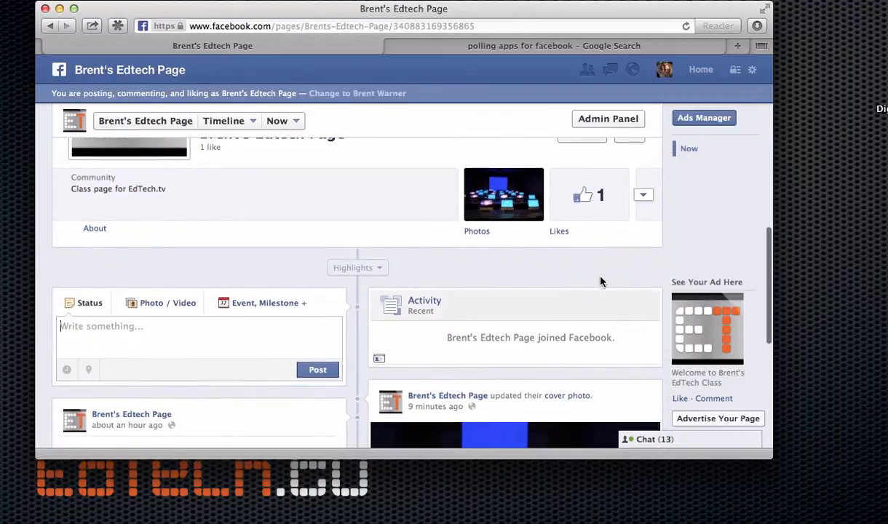
pyautogui.scroll(-1, 601, 282)
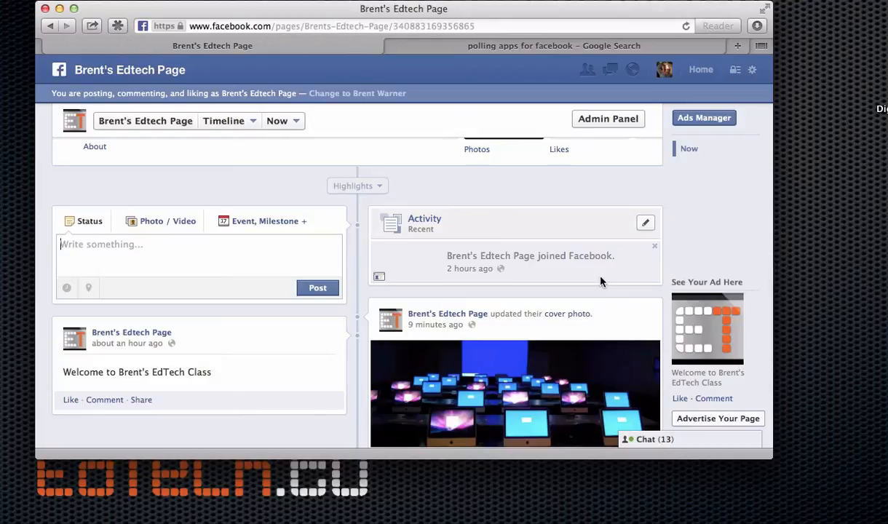
pyautogui.scroll(-3, 601, 282)
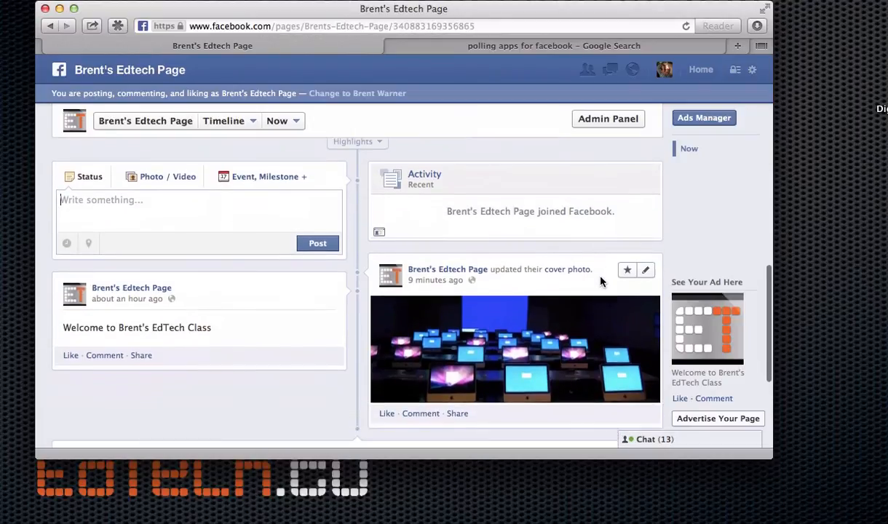
pyautogui.scroll(5, 601, 281)
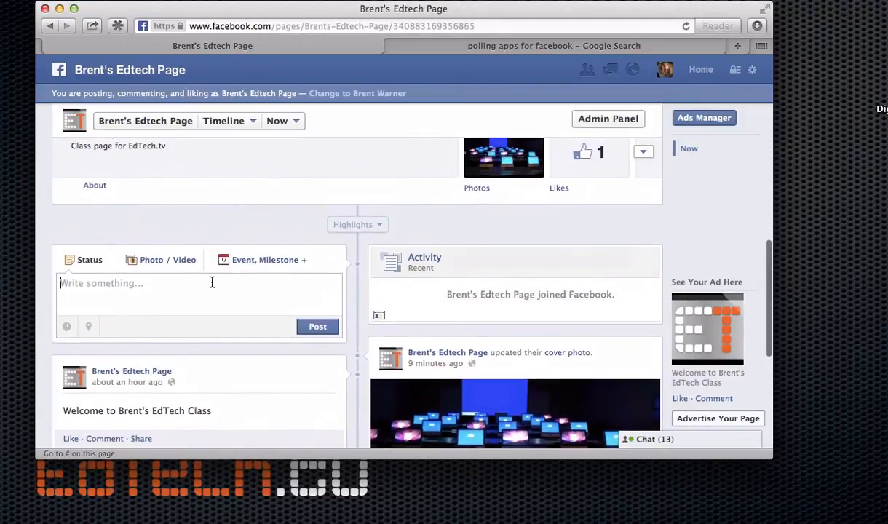